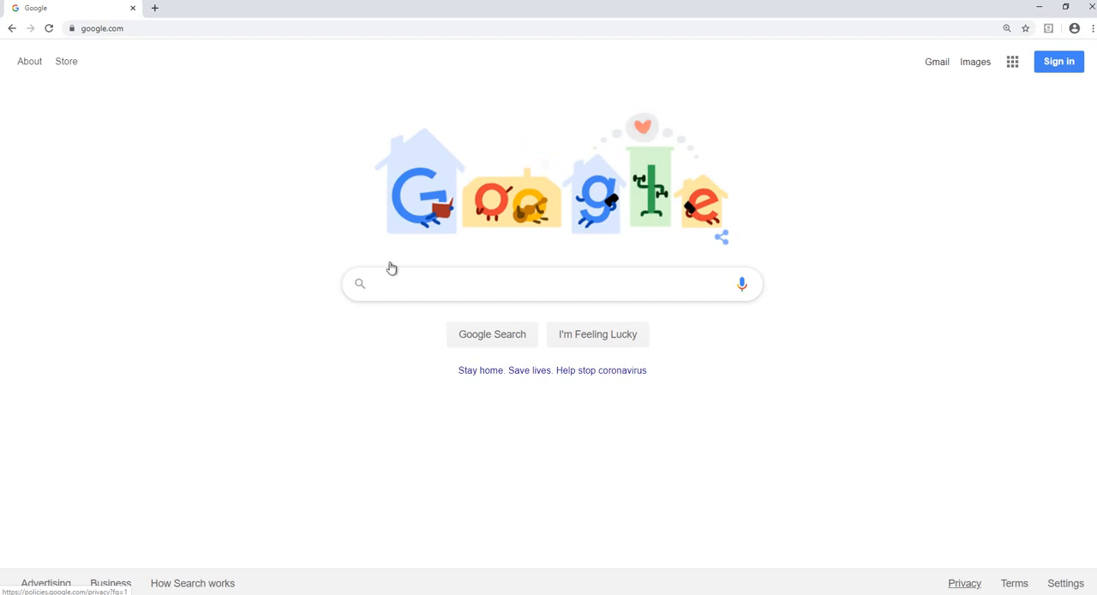
- Search Google for "sba disaster loans" and open the sba.gov Disaster assistance page
{"action": "left_click", "coordinate": [423, 274]}
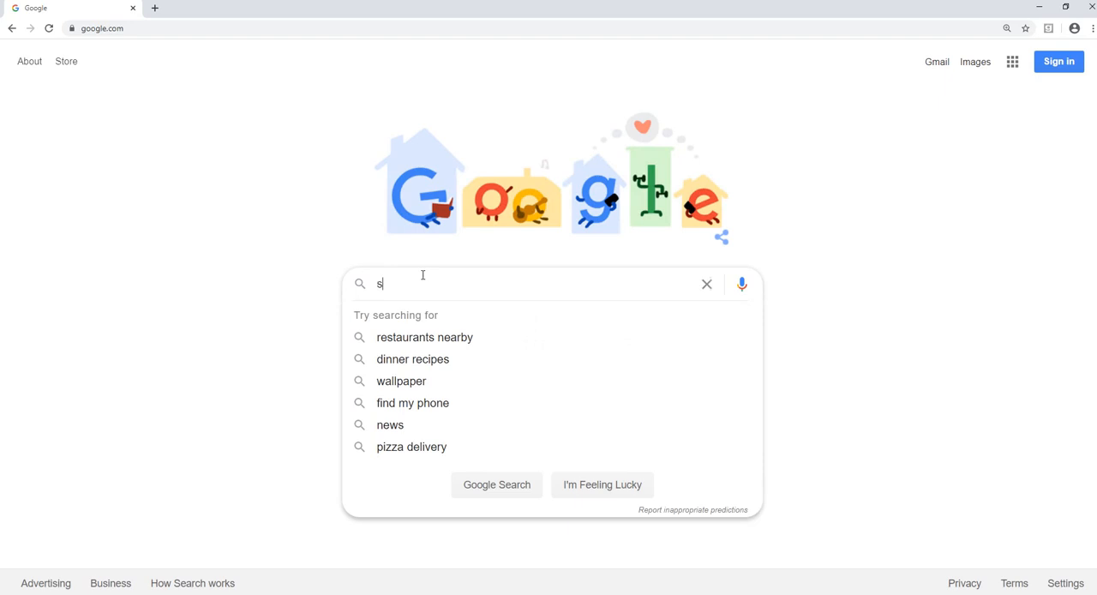
{"action": "type", "text": "sba"}
{"action": "key", "text": "Down"}
{"action": "key", "text": "Return"}
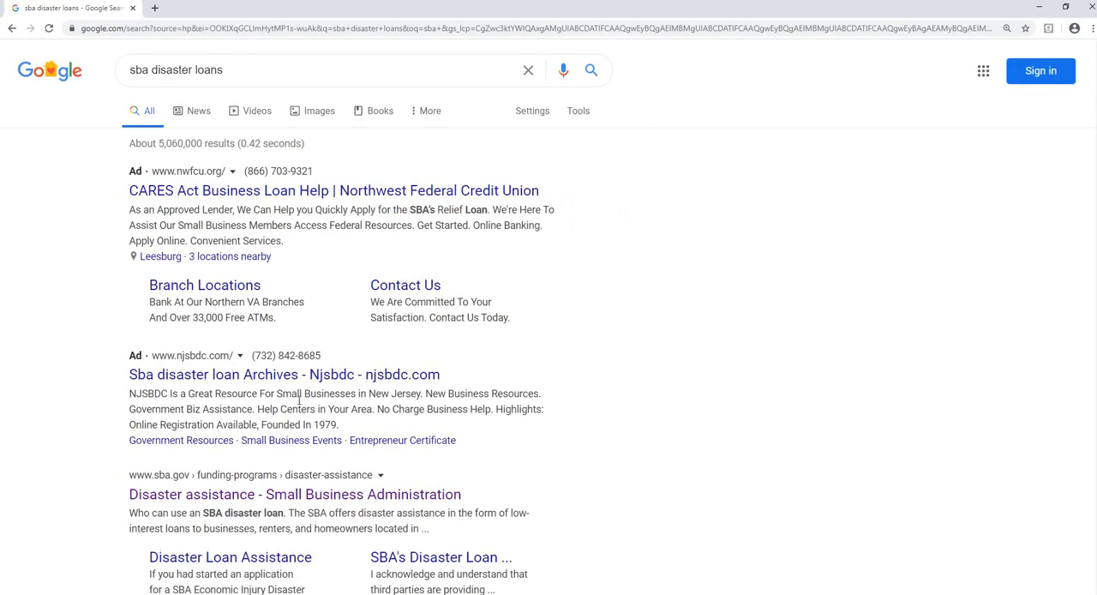
{"action": "scroll", "coordinate": [210, 290], "scroll_direction": "down", "scroll_amount": 1}
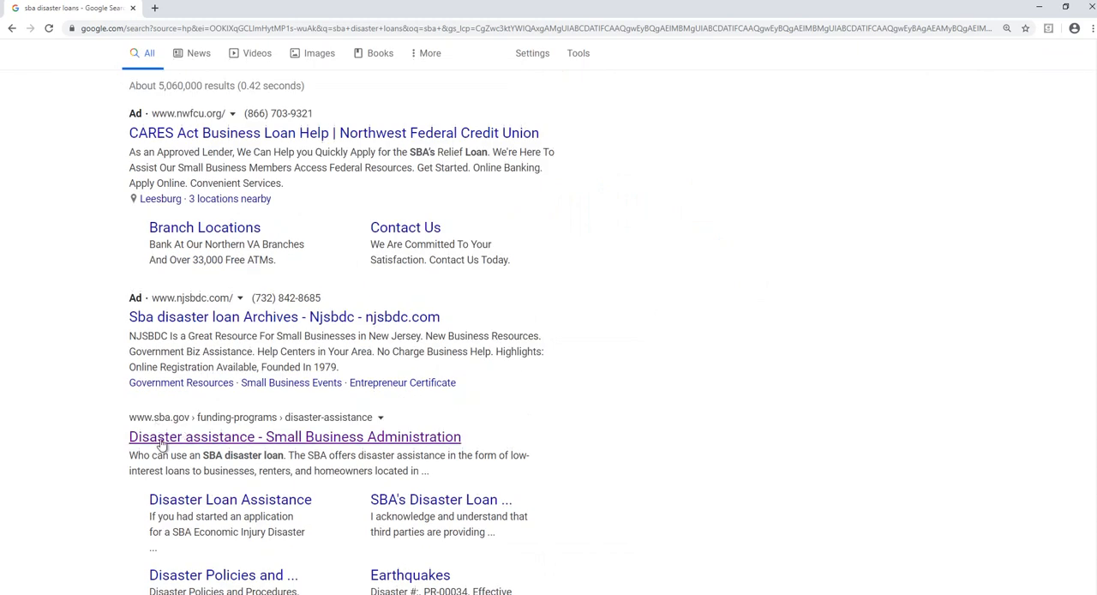
{"action": "left_click", "coordinate": [335, 445]}
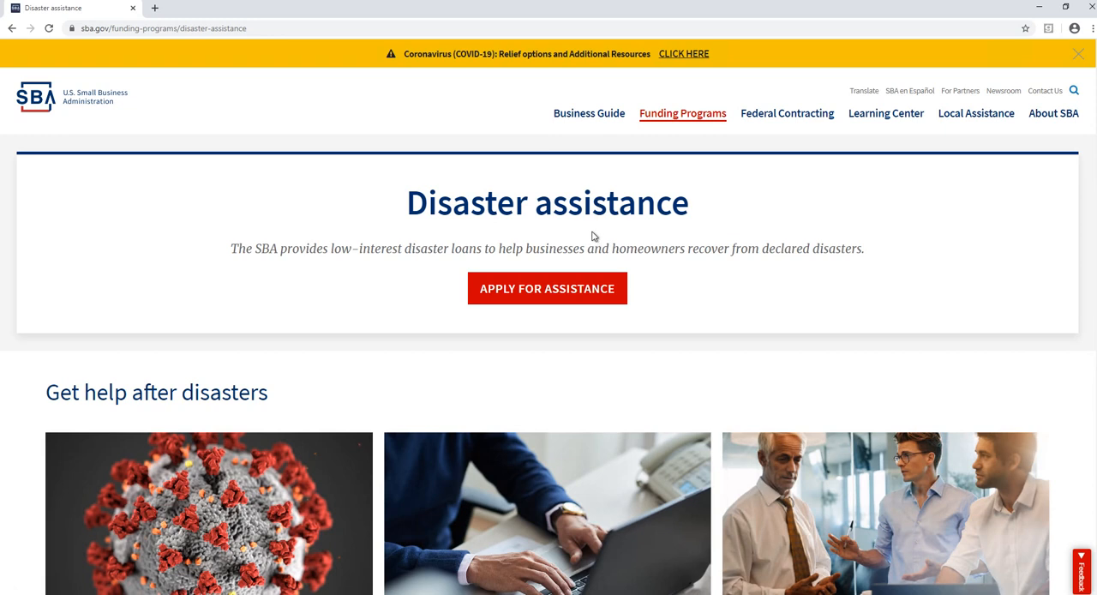
- Go to the SBA disaster loan applications page and open the COVID-19 Economic Injury Disaster Loan application
{"action": "left_click", "coordinate": [582, 291]}
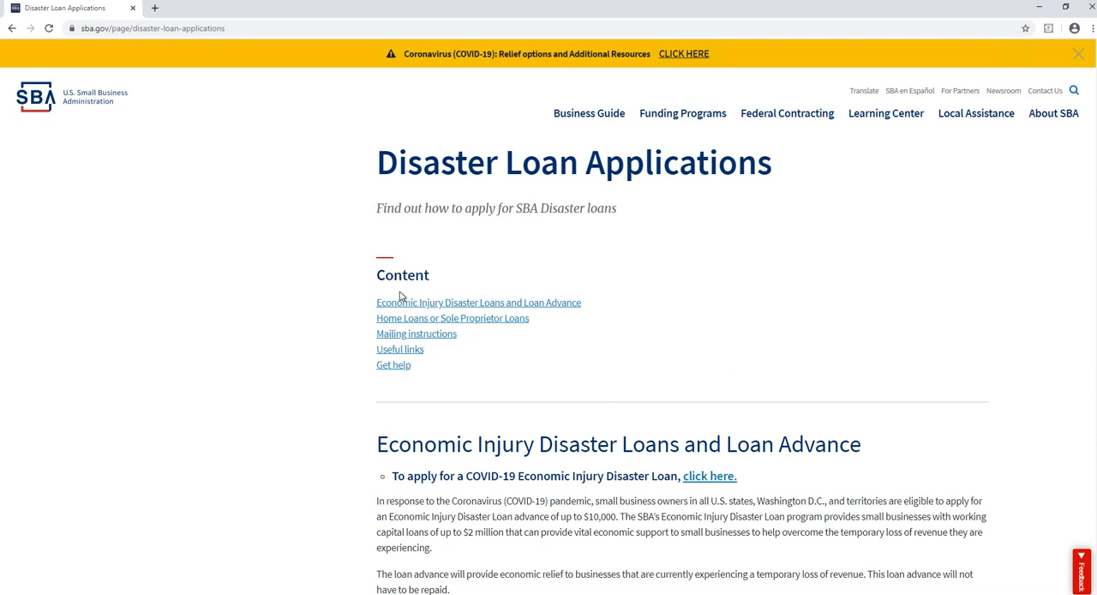
{"action": "left_click", "coordinate": [497, 310]}
{"action": "scroll", "coordinate": [725, 295], "scroll_direction": "up", "scroll_amount": 2}
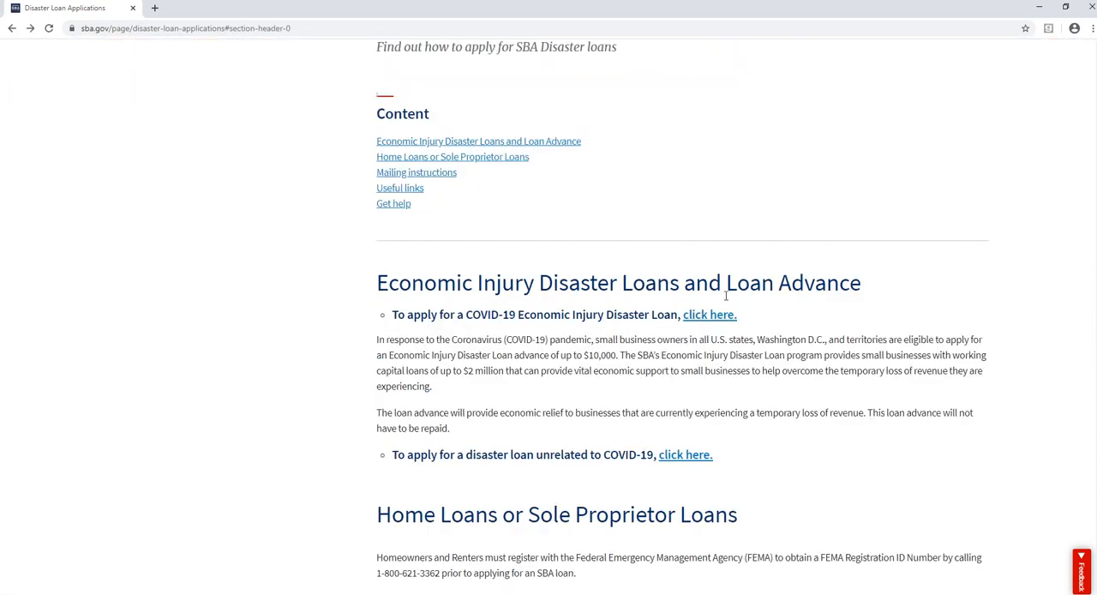
{"action": "left_click", "coordinate": [695, 319]}
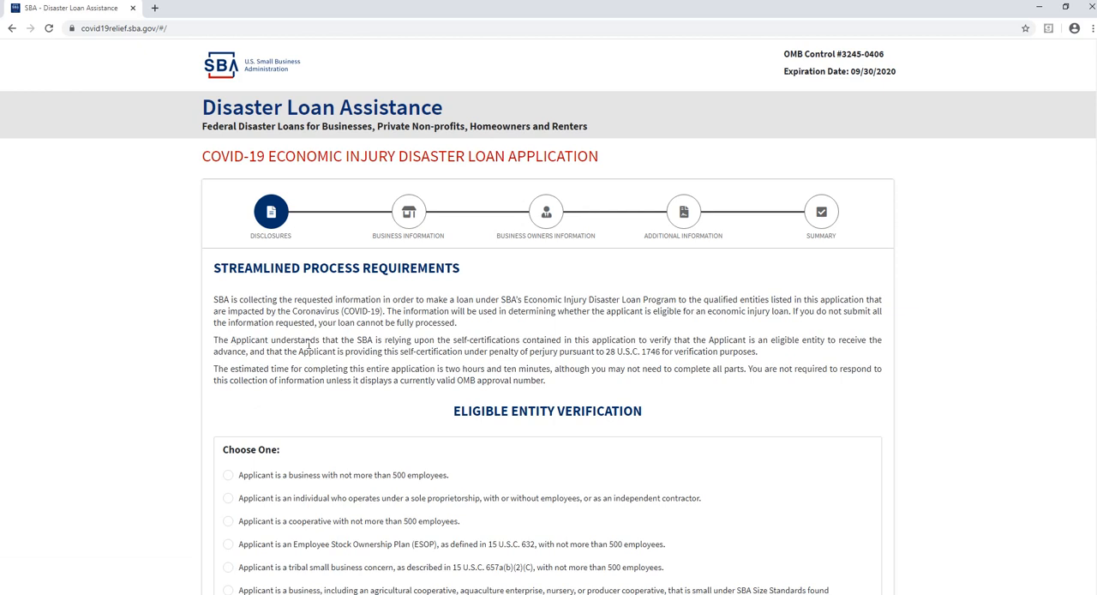
- Set the eligible entity type to a business with not more than 500 employees
{"action": "scroll", "coordinate": [331, 342], "scroll_direction": "down", "scroll_amount": 2}
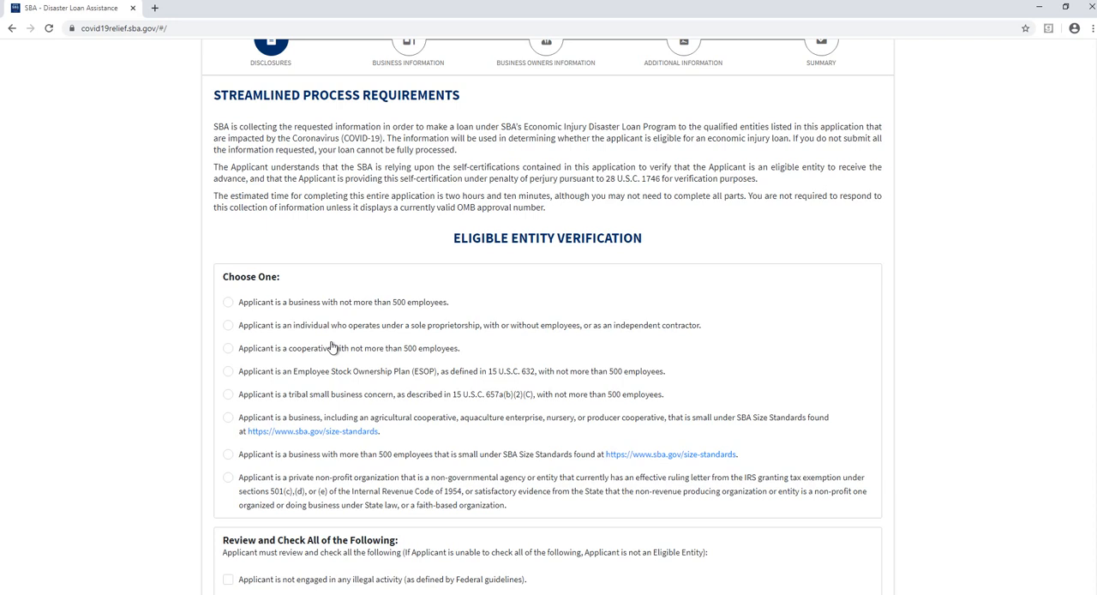
{"action": "left_click", "coordinate": [228, 326]}
{"action": "left_click", "coordinate": [228, 303]}
- Check all seven eligibility statements under Review and Check All of the Following and continue to the business information
{"action": "scroll", "coordinate": [272, 309], "scroll_direction": "down", "scroll_amount": 3}
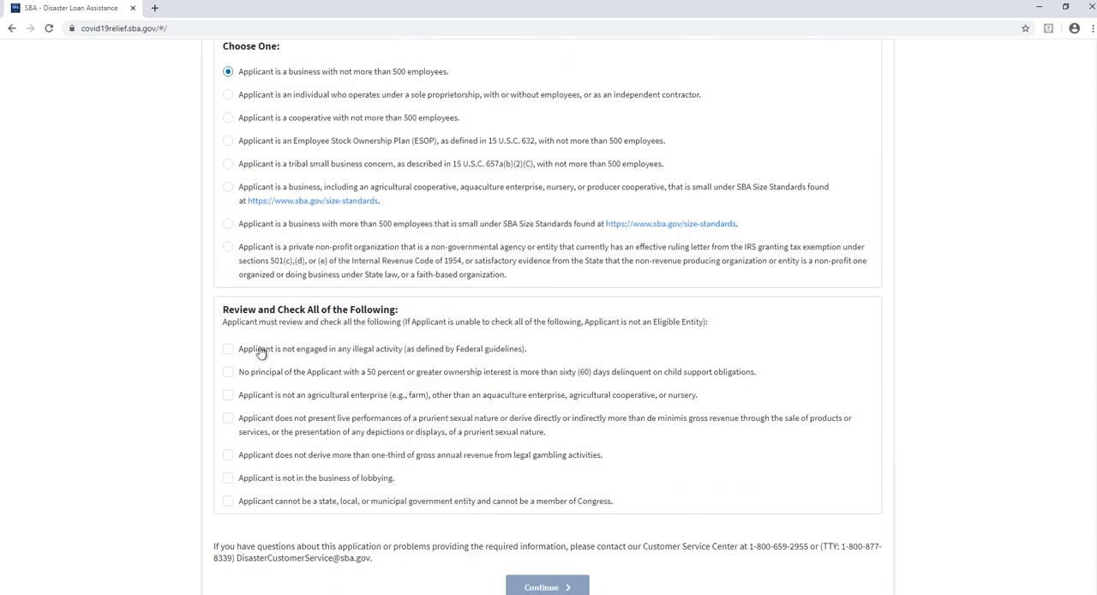
{"action": "left_click", "coordinate": [228, 349]}
{"action": "left_click", "coordinate": [228, 371]}
{"action": "left_click", "coordinate": [228, 395]}
{"action": "left_click", "coordinate": [228, 418]}
{"action": "left_click", "coordinate": [228, 456]}
{"action": "left_click", "coordinate": [228, 478]}
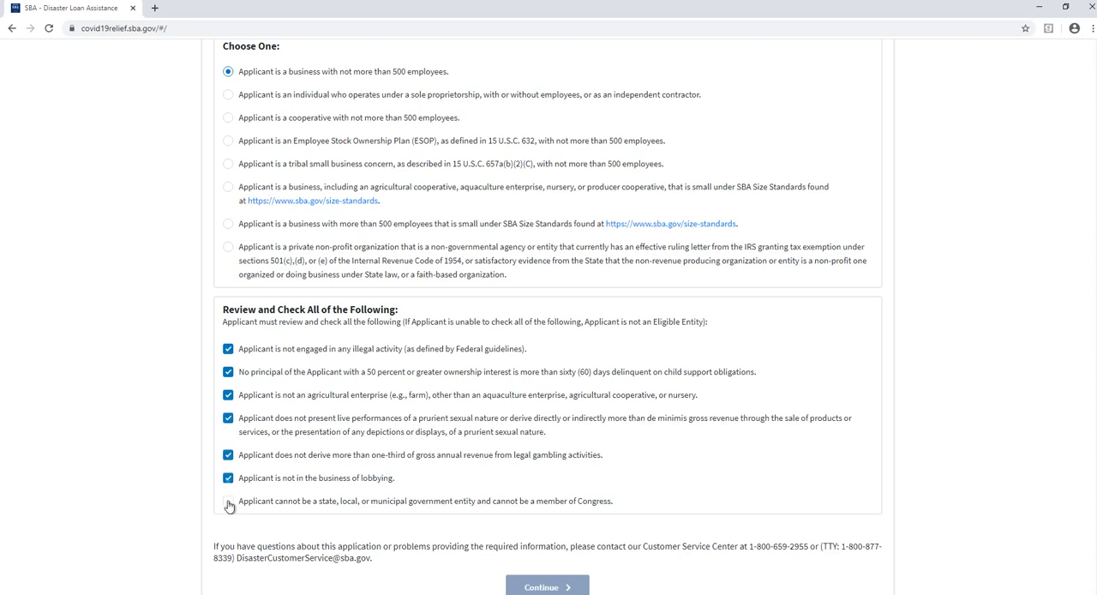
{"action": "left_click", "coordinate": [228, 501]}
{"action": "scroll", "coordinate": [635, 477], "scroll_direction": "down", "scroll_amount": 1}
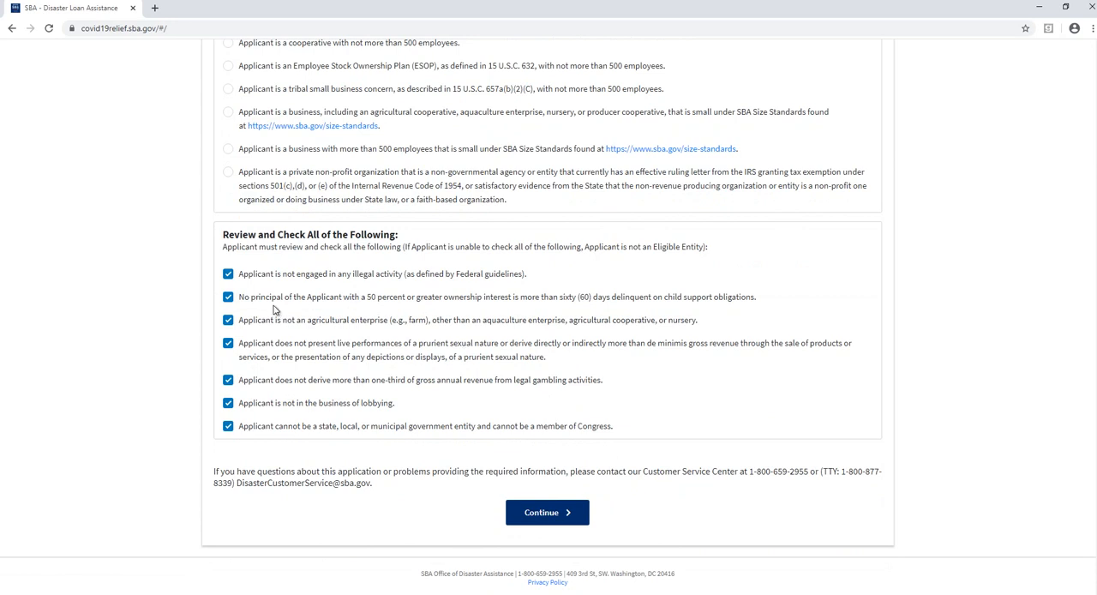
{"action": "left_click", "coordinate": [534, 518]}
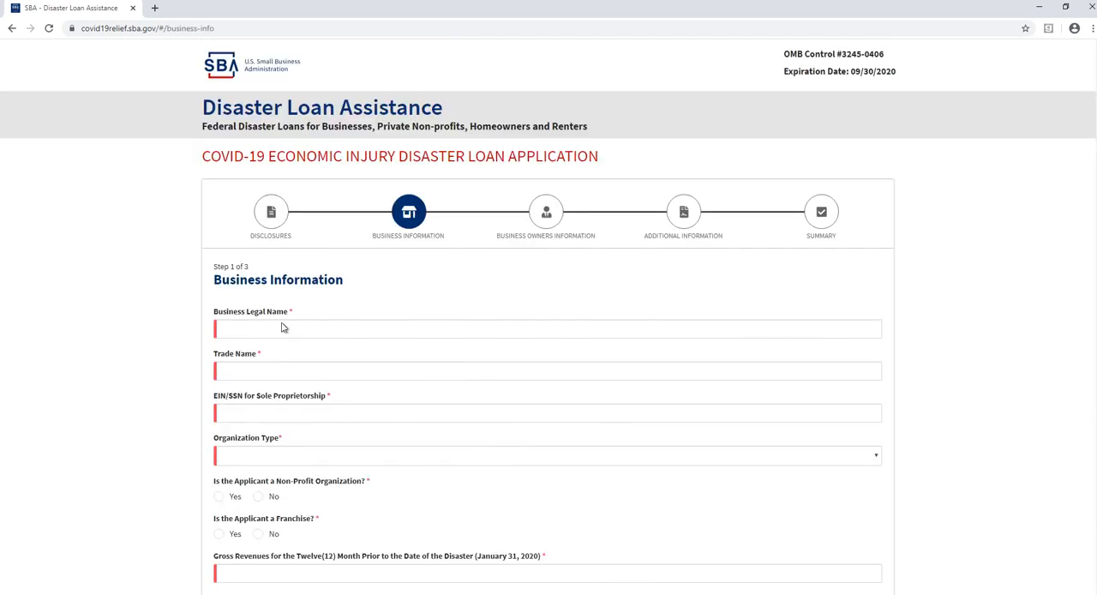
- Enter "Dummy Inc" as the business legal name and "N/A" as the trade name
{"action": "left_click", "coordinate": [281, 328]}
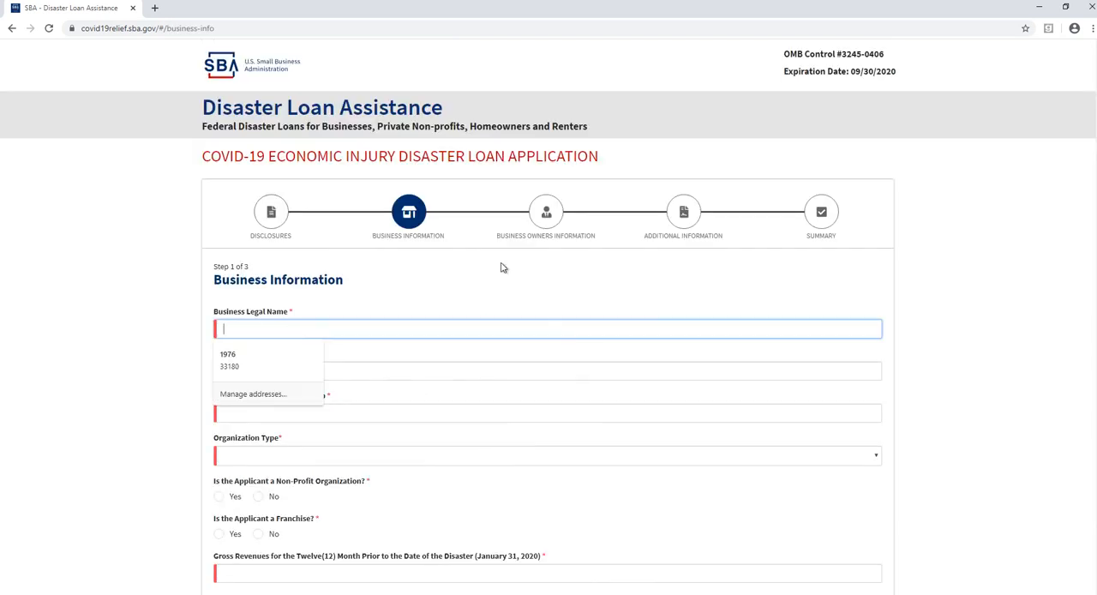
{"action": "scroll", "coordinate": [600, 261], "scroll_direction": "down", "scroll_amount": 1}
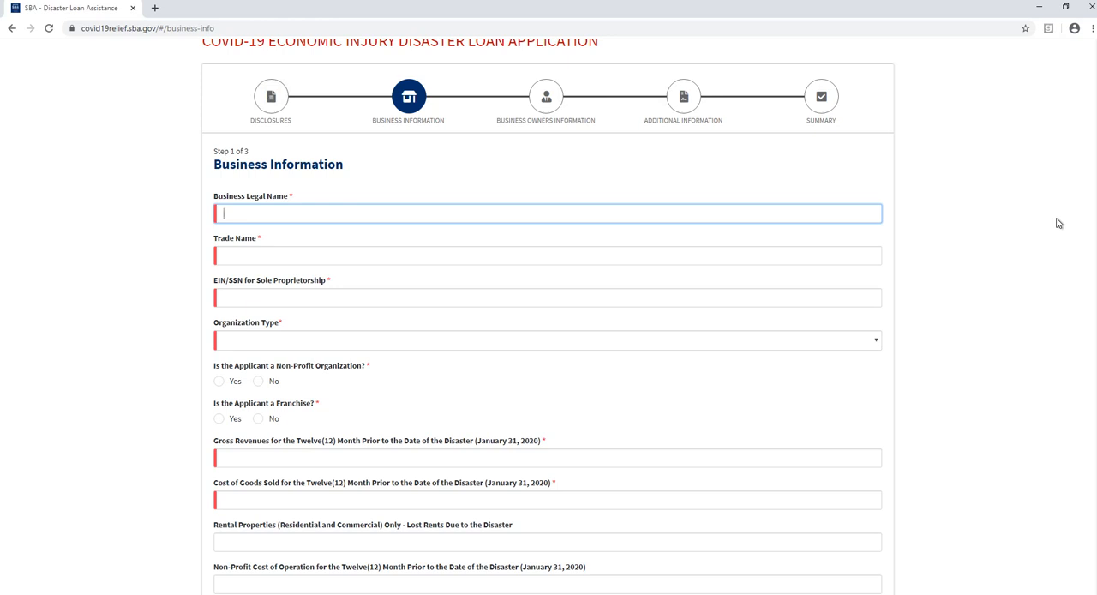
{"action": "type", "text": "Dummy Inc"}
{"action": "key", "text": "Tab"}
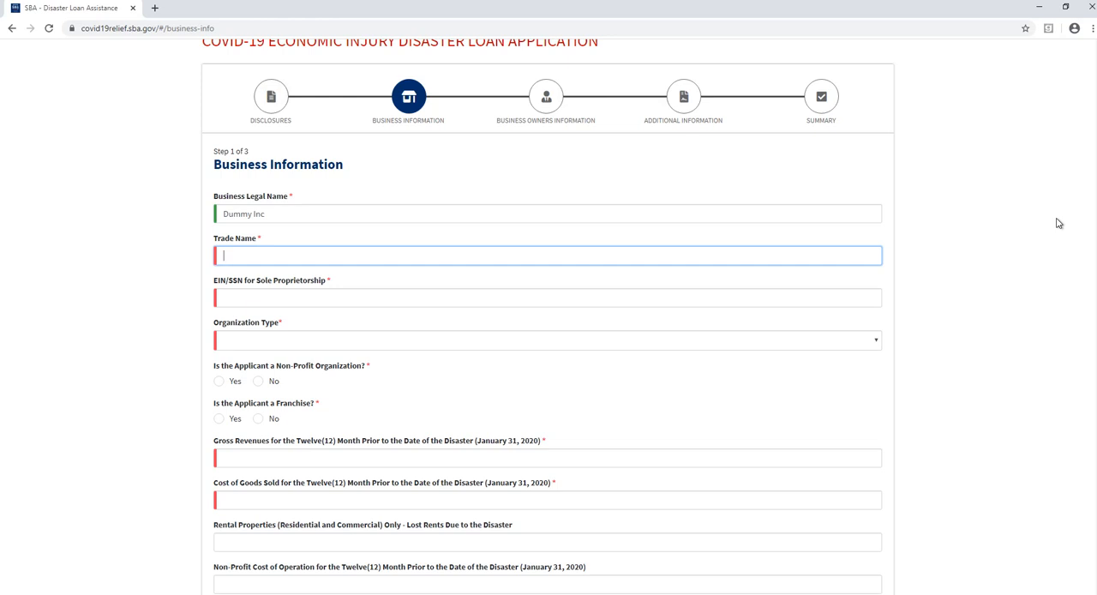
{"action": "type", "text": "N/A"}
{"action": "key", "text": "Tab"}
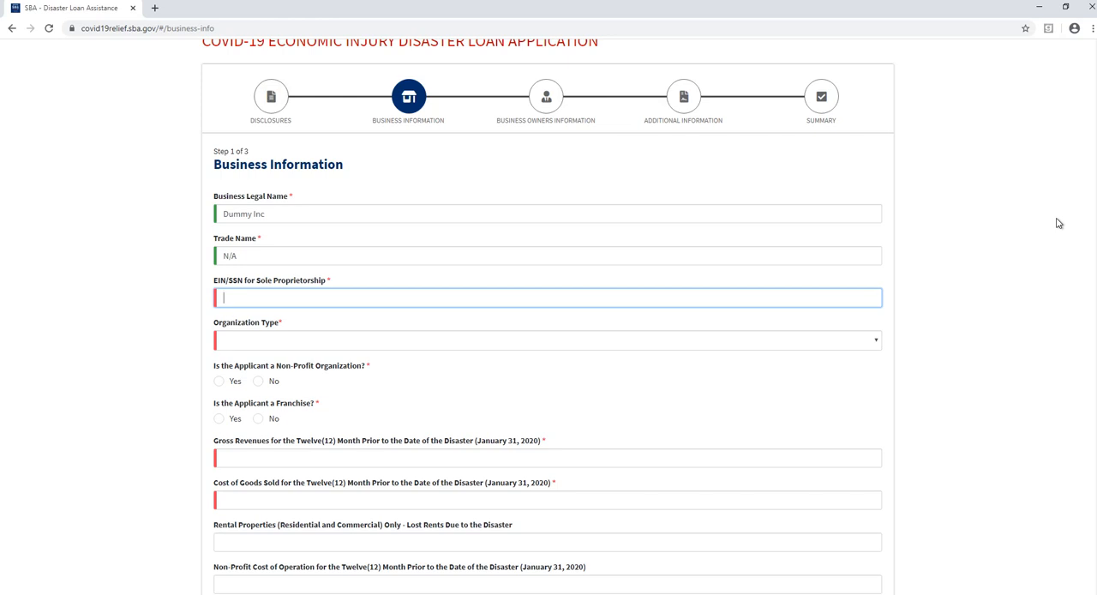
- Enter the business's nine-digit tax ID in the EIN/SSN for Sole Proprietorship field
{"action": "type", "text": "45"}
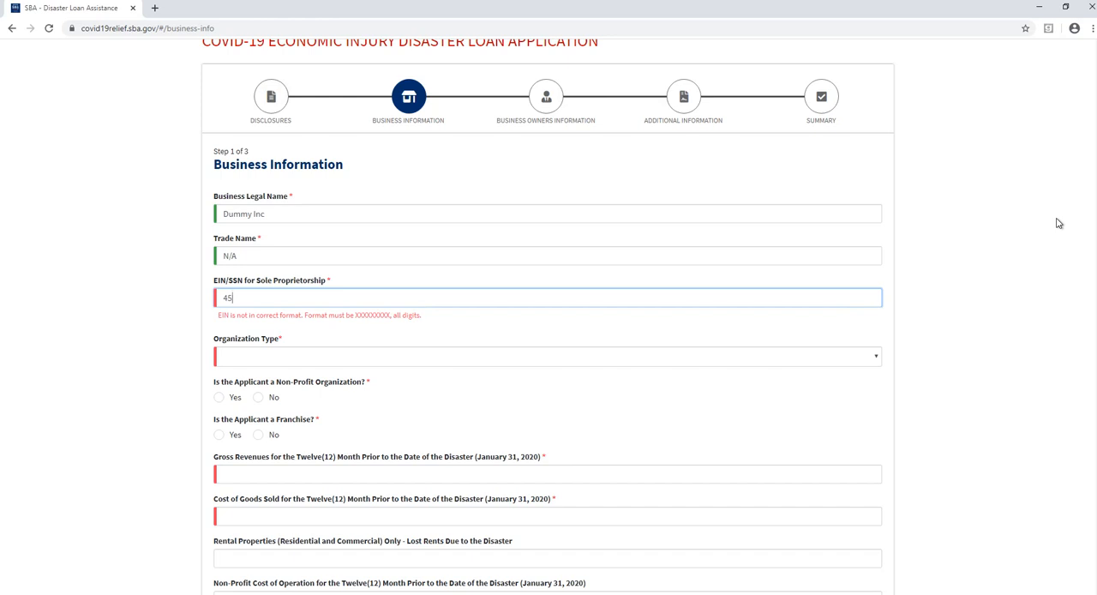
{"action": "type", "text": "4564567"}
{"action": "key", "text": "Tab"}
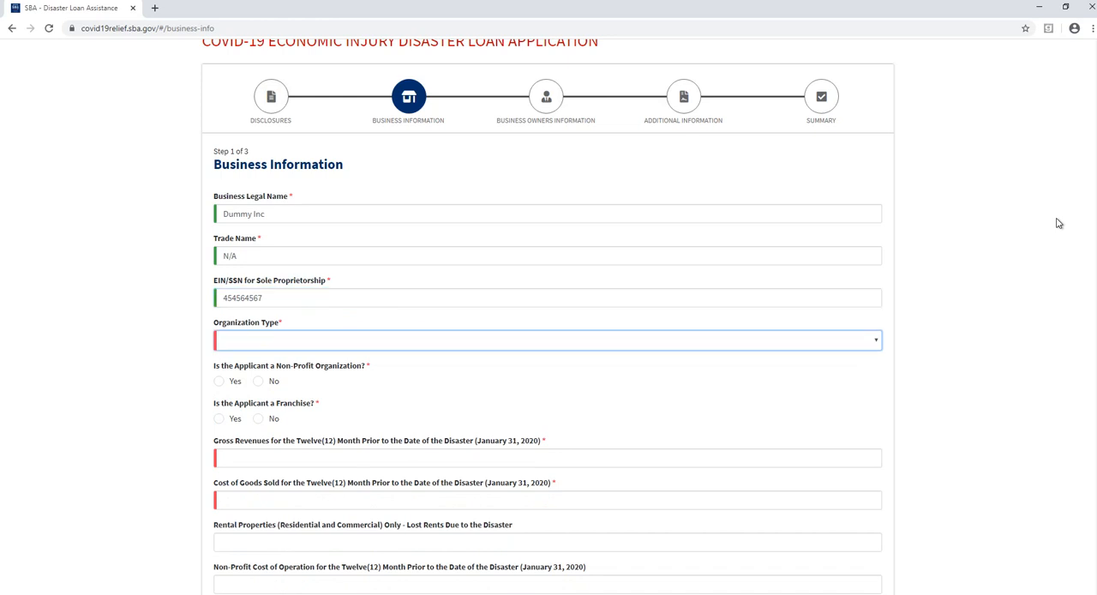
- Set the organization type to S-Corporation and answer No to both the non-profit and franchise questions
{"action": "left_click", "coordinate": [403, 346]}
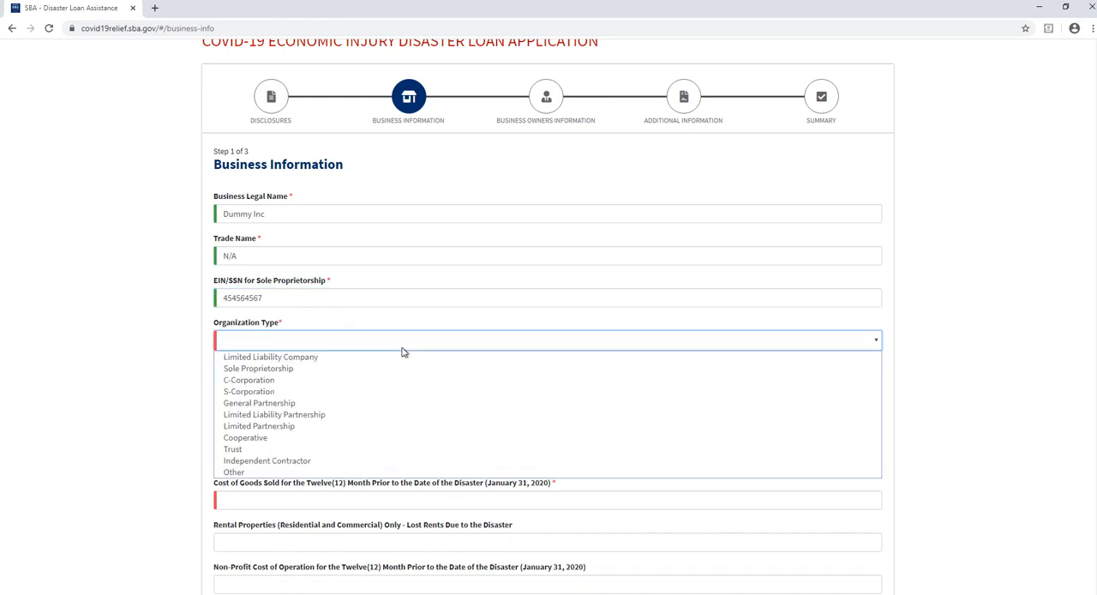
{"action": "left_click", "coordinate": [291, 392]}
{"action": "scroll", "coordinate": [317, 389], "scroll_direction": "down", "scroll_amount": 1}
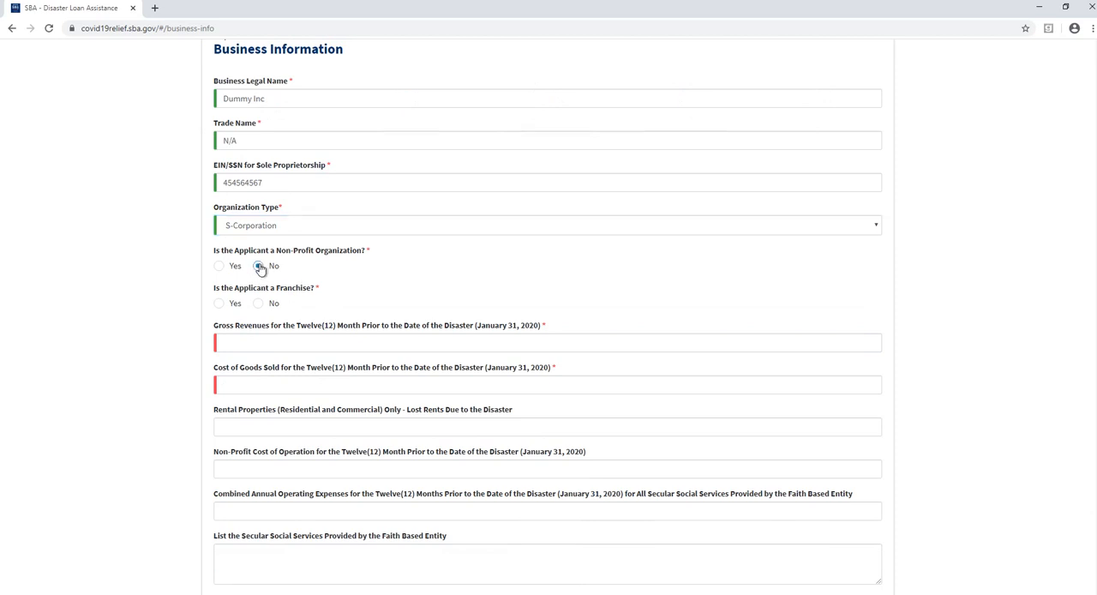
{"action": "left_click", "coordinate": [257, 305]}
- Enter gross revenues of $100,000 and cost of goods sold of $0 for the twelve months before the disaster
{"action": "left_click", "coordinate": [272, 343]}
{"action": "scroll", "coordinate": [271, 343], "scroll_direction": "down", "scroll_amount": 1}
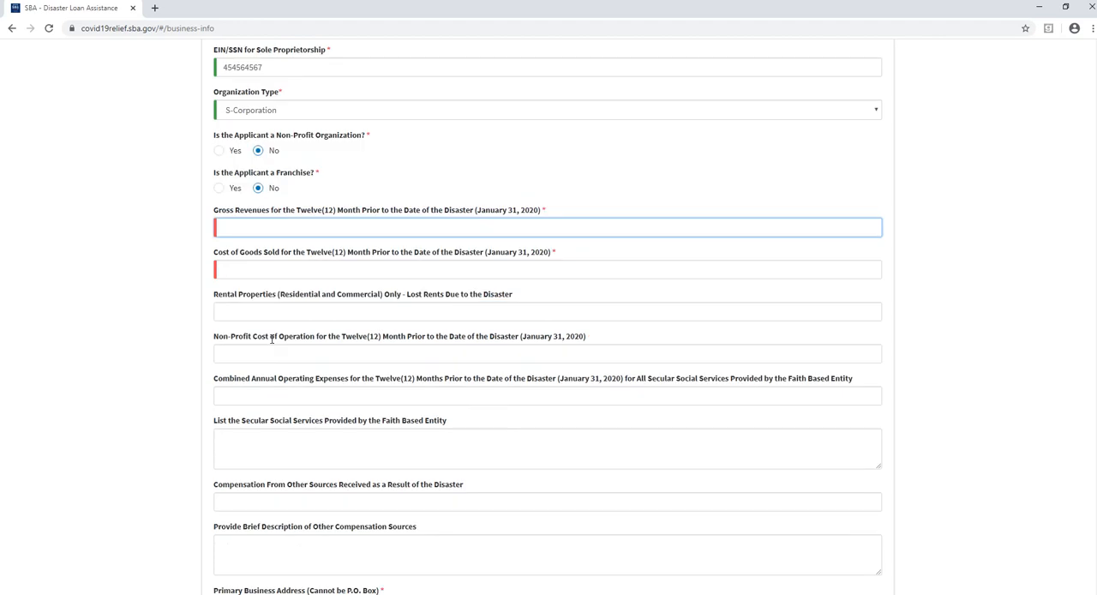
{"action": "scroll", "coordinate": [272, 340], "scroll_direction": "down", "scroll_amount": 1}
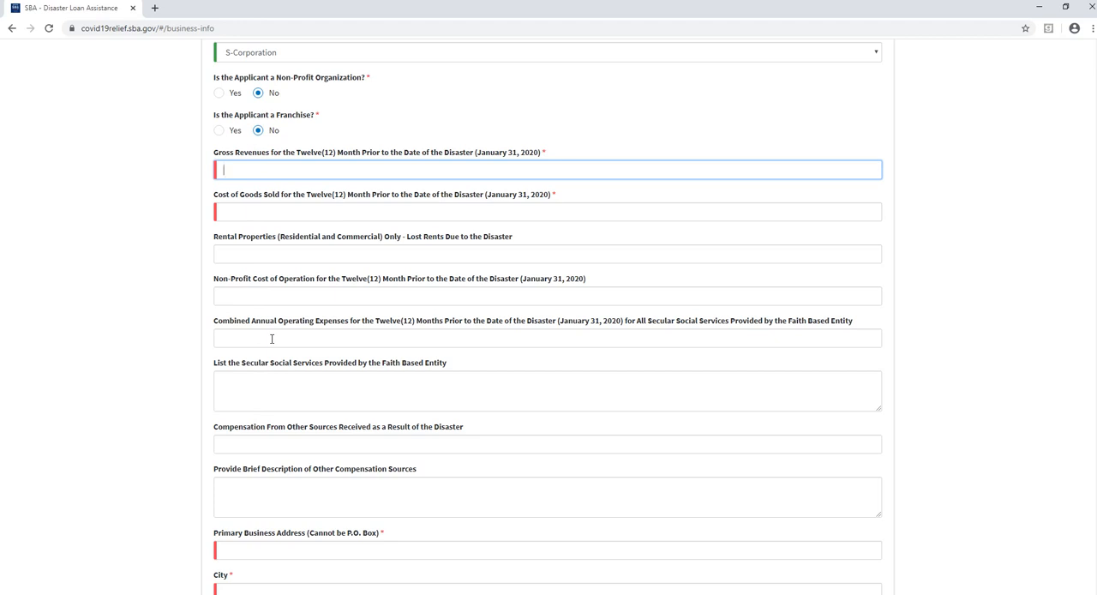
{"action": "type", "text": "100000"}
{"action": "key", "text": "Tab"}
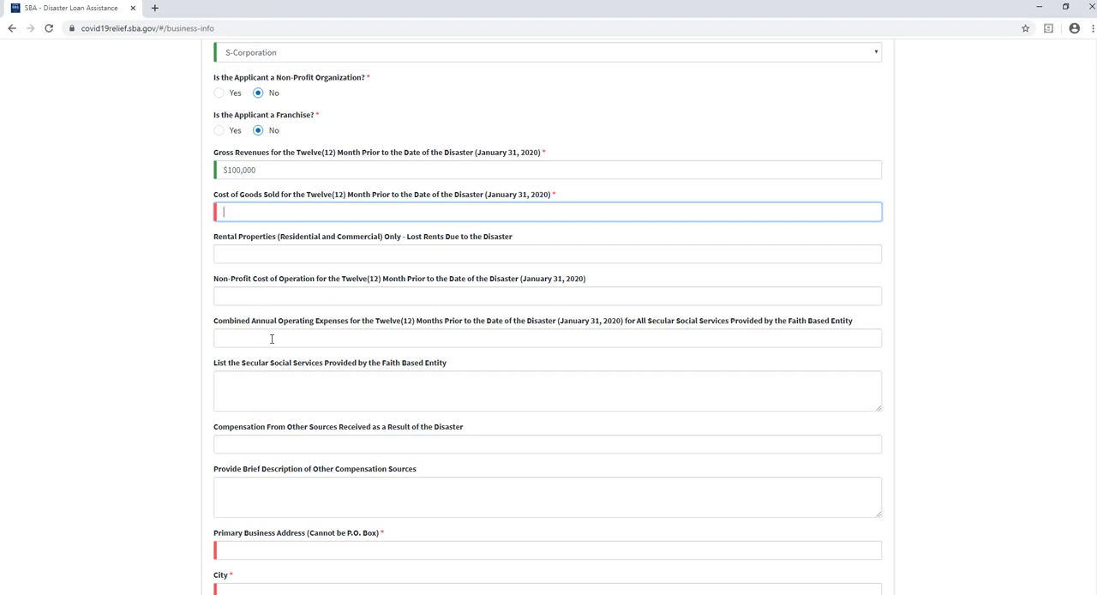
{"action": "type", "text": "0"}
{"action": "key", "text": "Tab"}
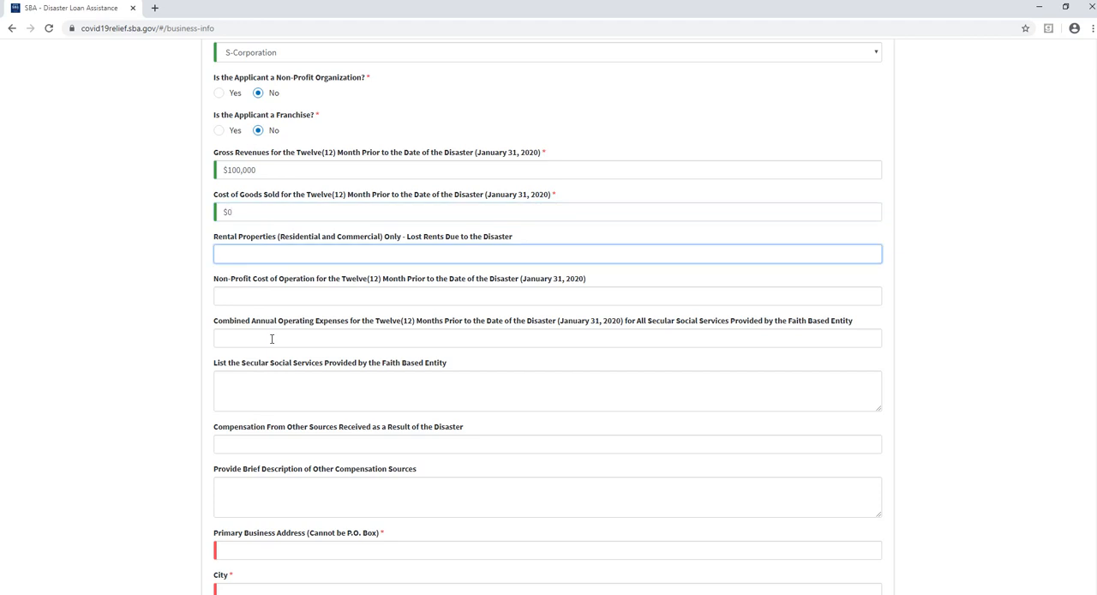
- Leave the optional rental, non-profit, faith-based and compensation fields blank, and fill in the primary business street address and city
{"action": "scroll", "coordinate": [271, 338], "scroll_direction": "down", "scroll_amount": 3}
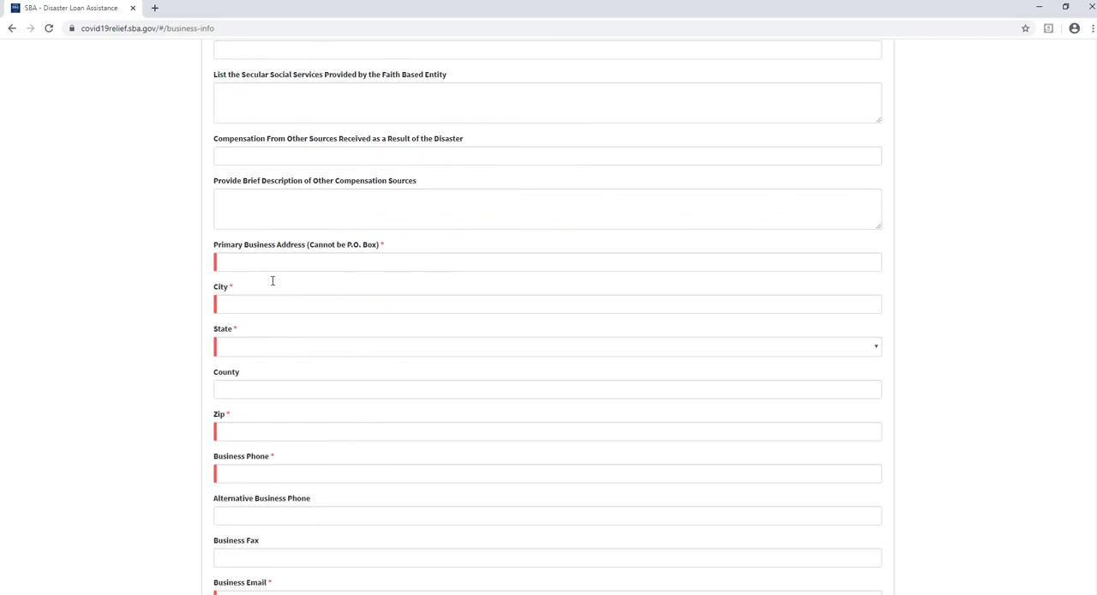
{"action": "scroll", "coordinate": [316, 211], "scroll_direction": "up", "scroll_amount": 1}
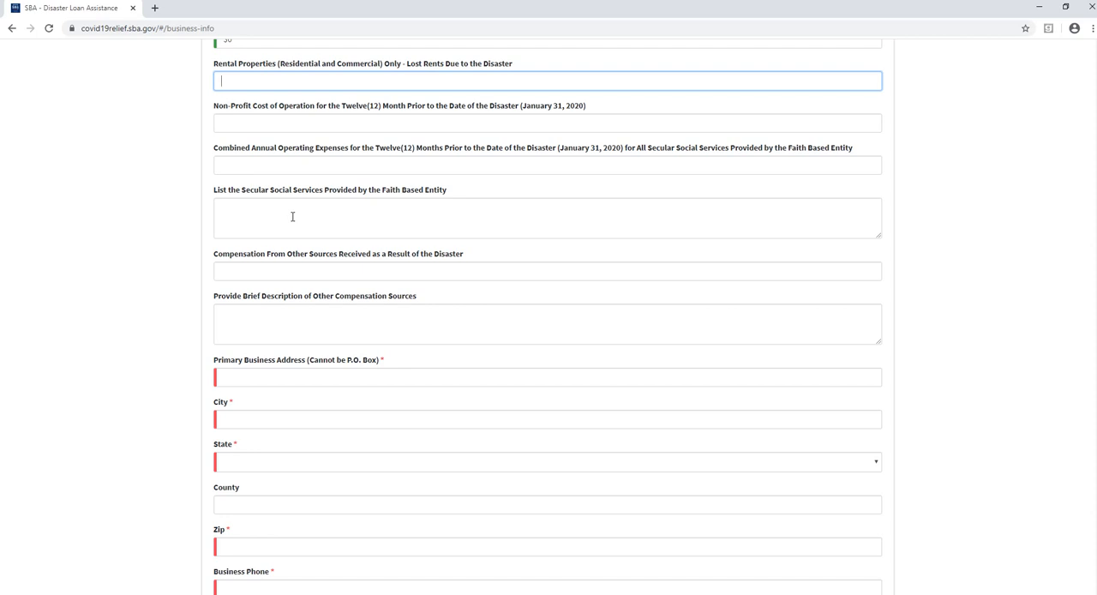
{"action": "scroll", "coordinate": [292, 222], "scroll_direction": "down", "scroll_amount": 1}
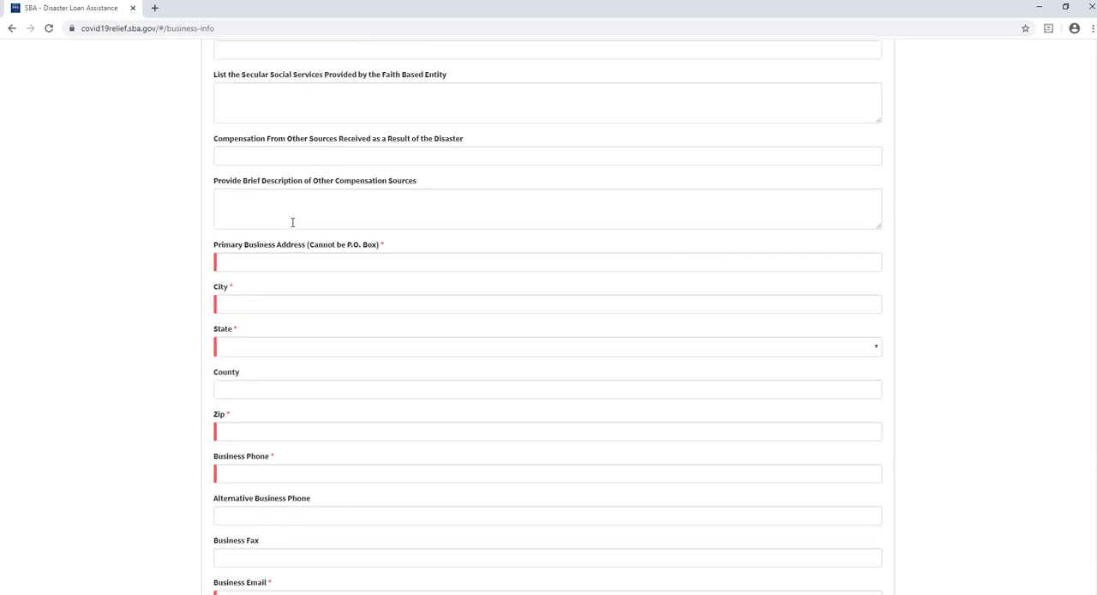
{"action": "left_click", "coordinate": [292, 222]}
{"action": "left_click", "coordinate": [271, 262]}
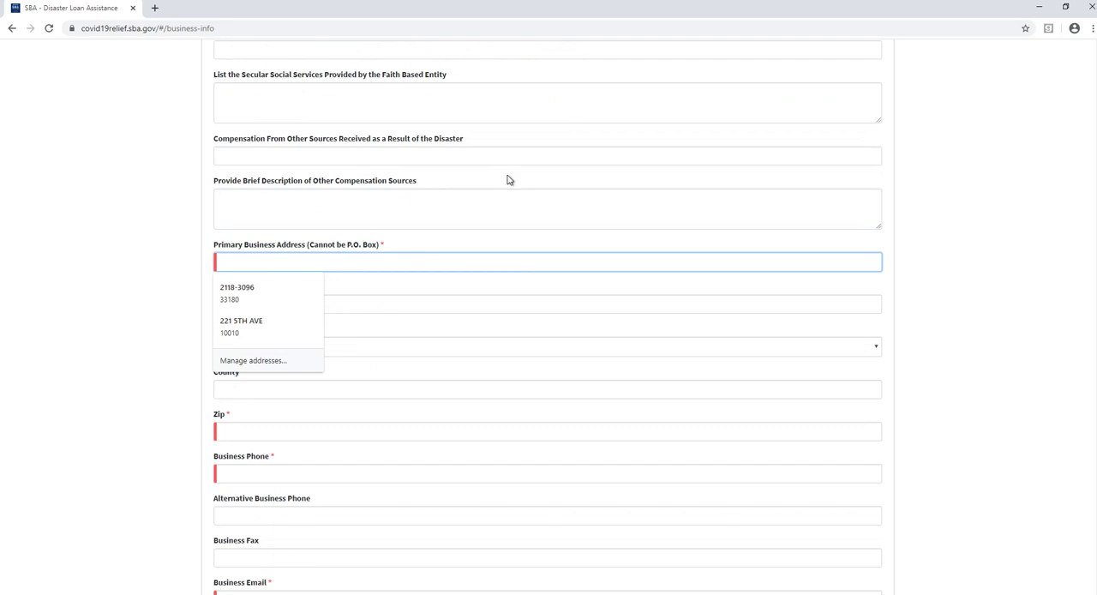
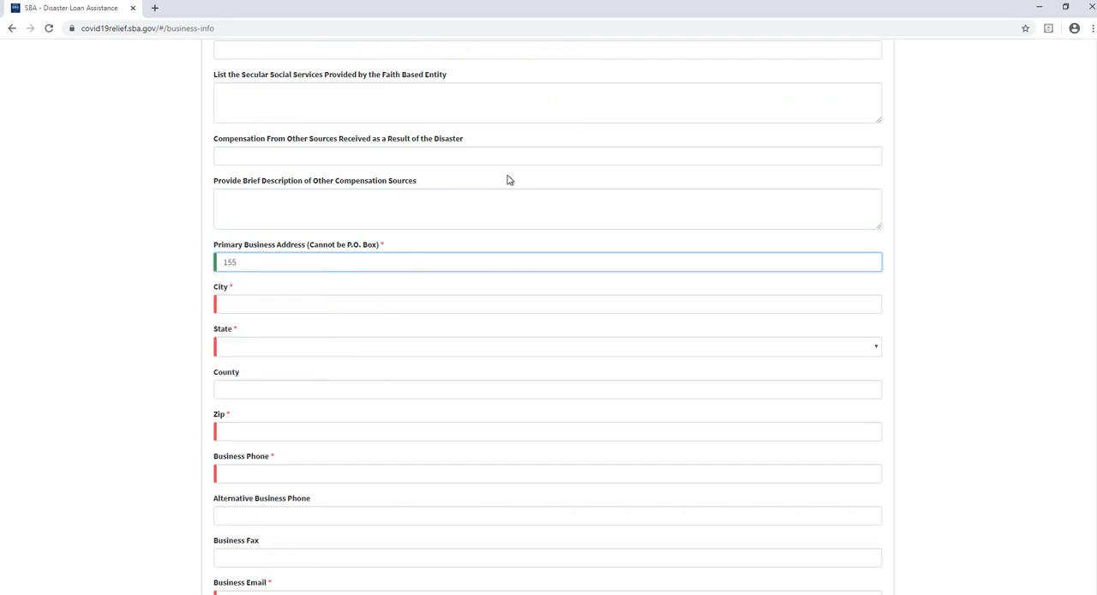
{"action": "key", "text": "Tab"}
{"action": "type", "text": "N"}
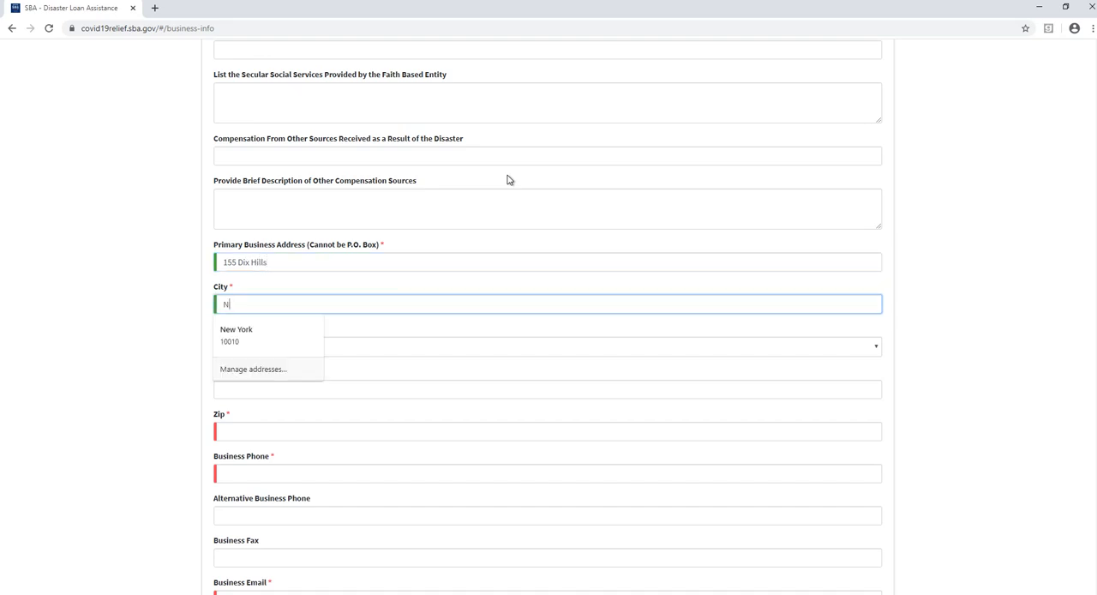
{"action": "type", "text": "ew York"}
{"action": "key", "text": "Tab"}
- Set the business address's state to New York
{"action": "type", "text": "no"}
{"action": "key", "text": "alt+Down"}
{"action": "key", "text": "Down"}
{"action": "key", "text": "Down"}
{"action": "key", "text": "Down"}
{"action": "key", "text": "Down"}
{"action": "key", "text": "Down"}
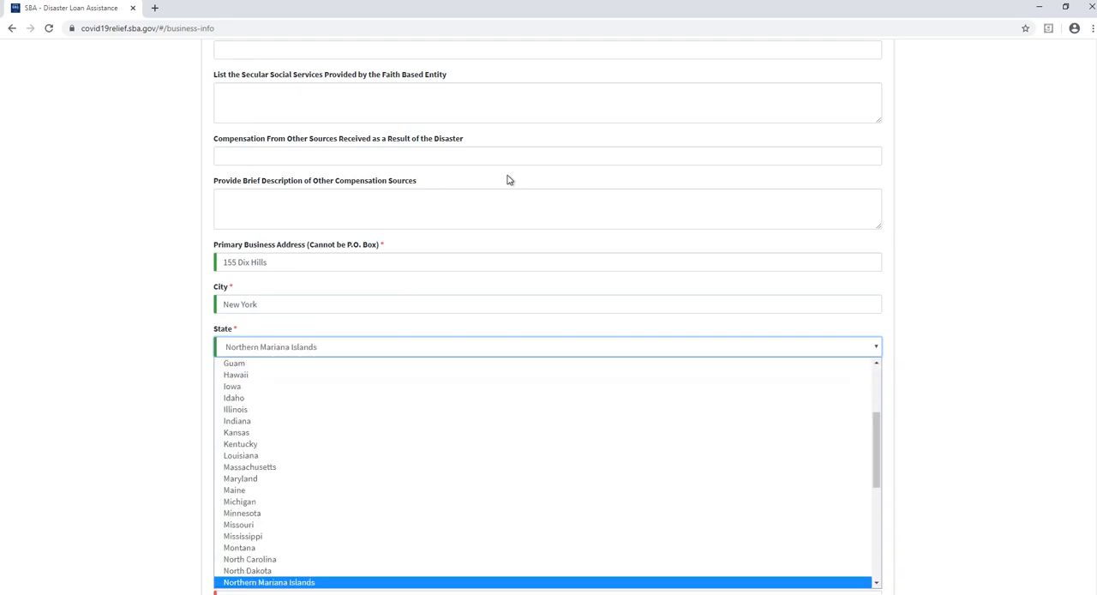
{"action": "key", "text": "Down"}
{"action": "key", "text": "Down"}
{"action": "key", "text": "Down"}
{"action": "key", "text": "Down"}
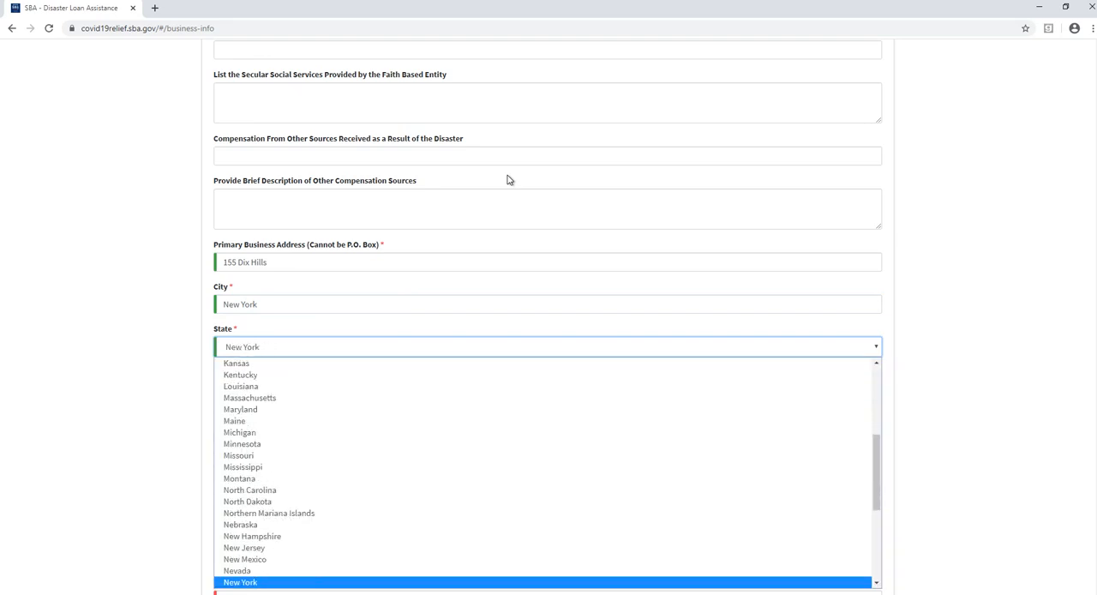
{"action": "key", "text": "Up"}
{"action": "key", "text": "Return"}
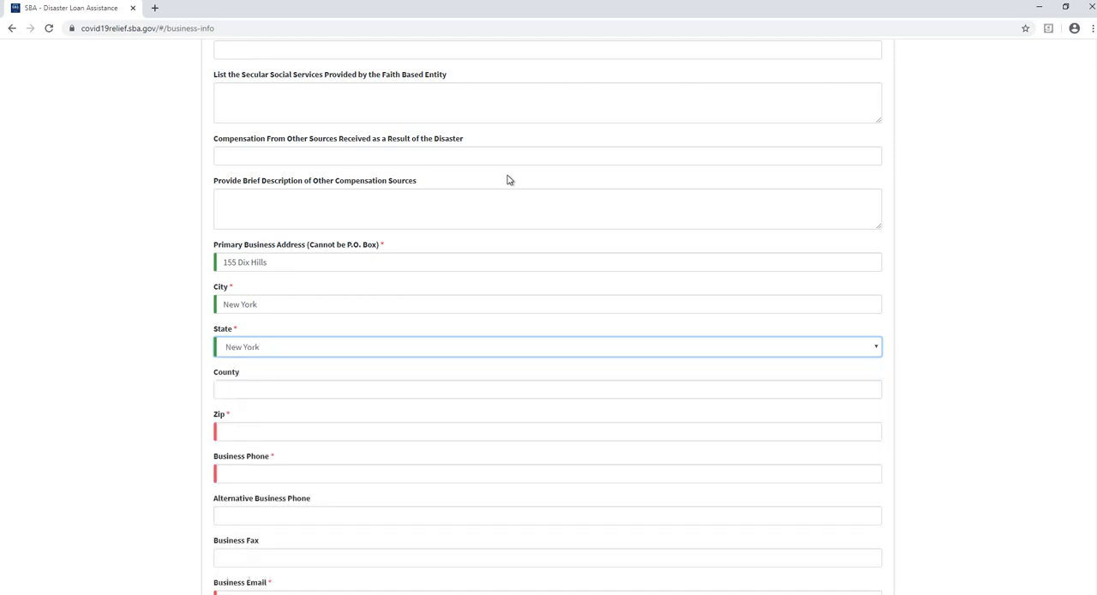
- Leave the county blank and enter the business address's ZIP code
{"action": "key", "text": "Tab"}
{"action": "key", "text": "Tab"}
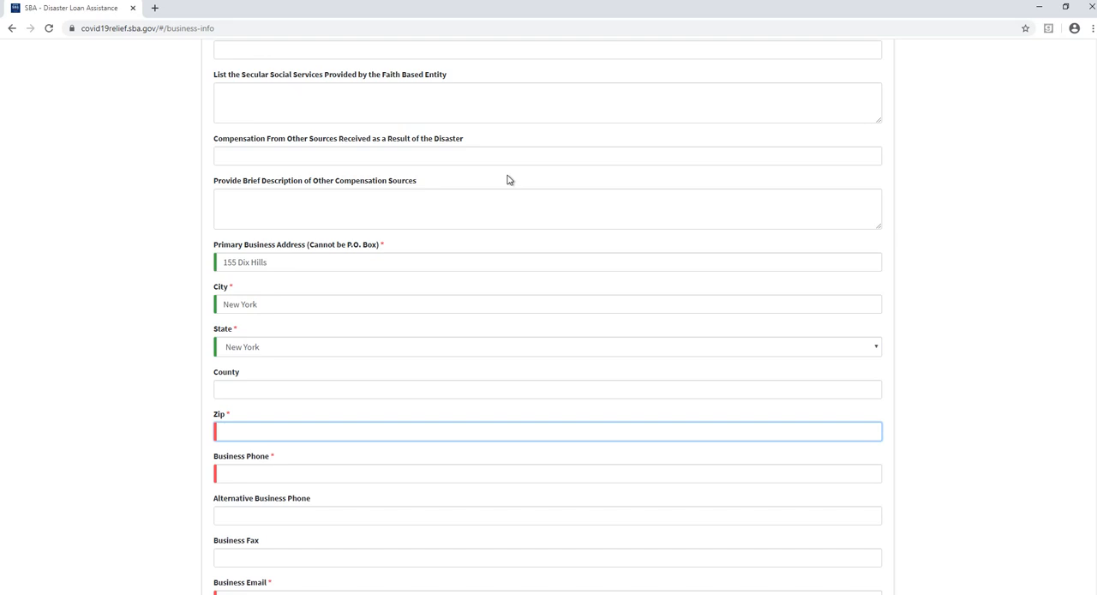
{"action": "type", "text": "1"}
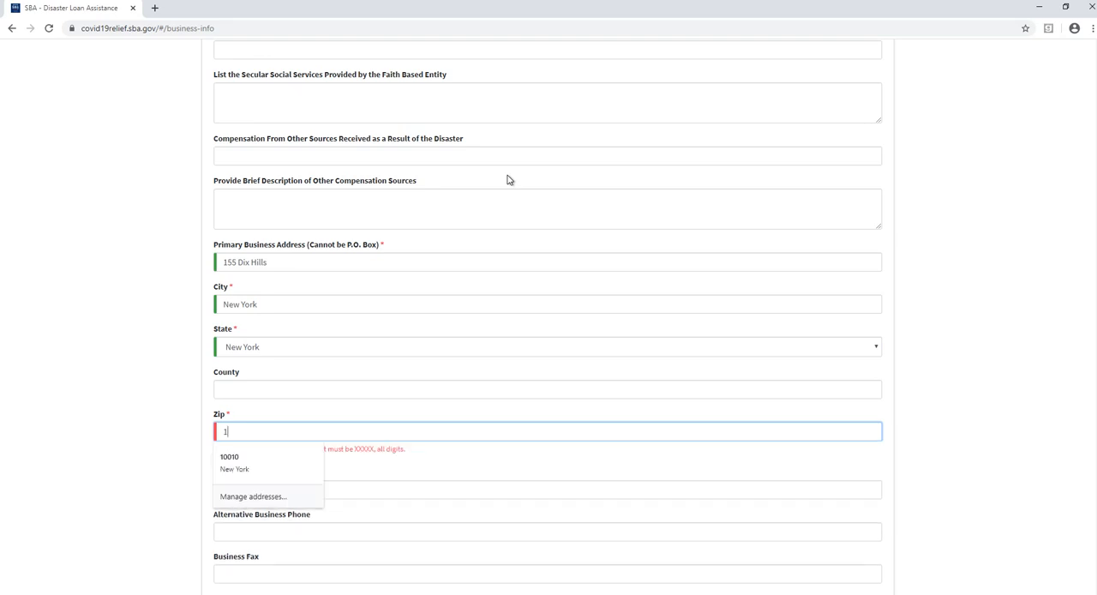
{"action": "type", "text": "0010"}
{"action": "key", "text": "Tab"}
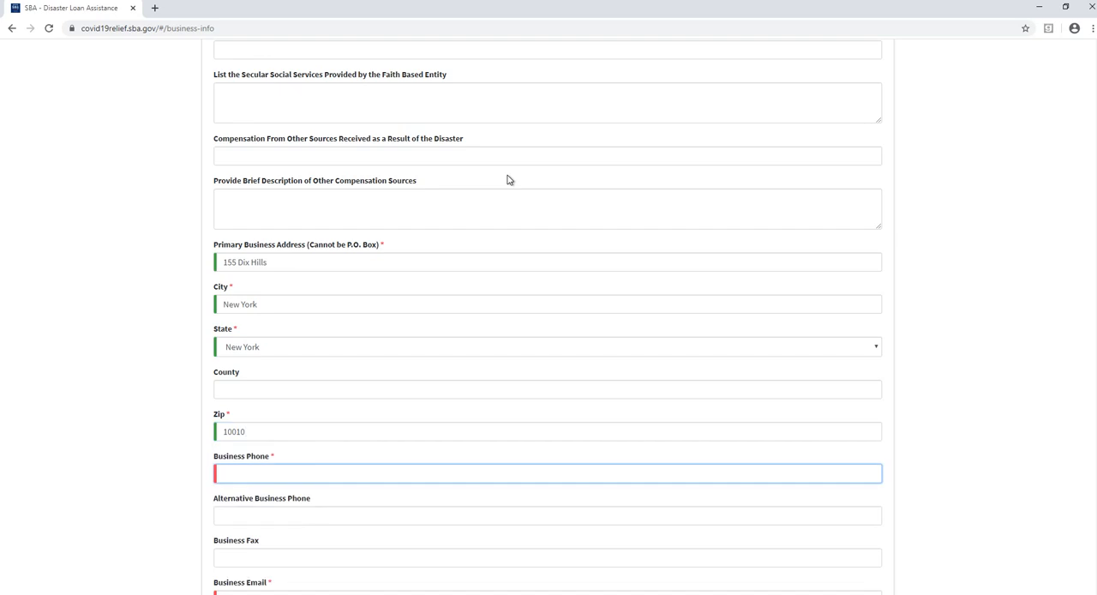
- Enter the business phone number, leaving the alternative business phone and business fax blank
{"action": "scroll", "coordinate": [510, 181], "scroll_direction": "down", "scroll_amount": 2}
{"action": "scroll", "coordinate": [513, 188], "scroll_direction": "down", "scroll_amount": 1}
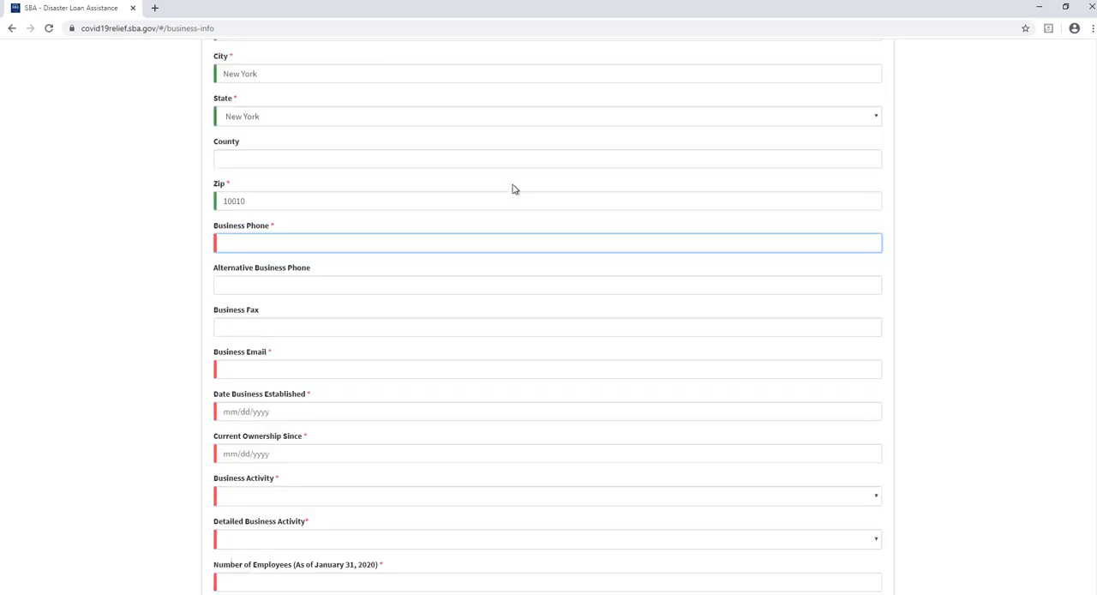
{"action": "key", "text": "Tab"}
{"action": "key", "text": "Tab"}
{"action": "key", "text": "Tab"}
{"action": "key", "text": "Tab"}
{"action": "key", "text": "shift+Tab"}
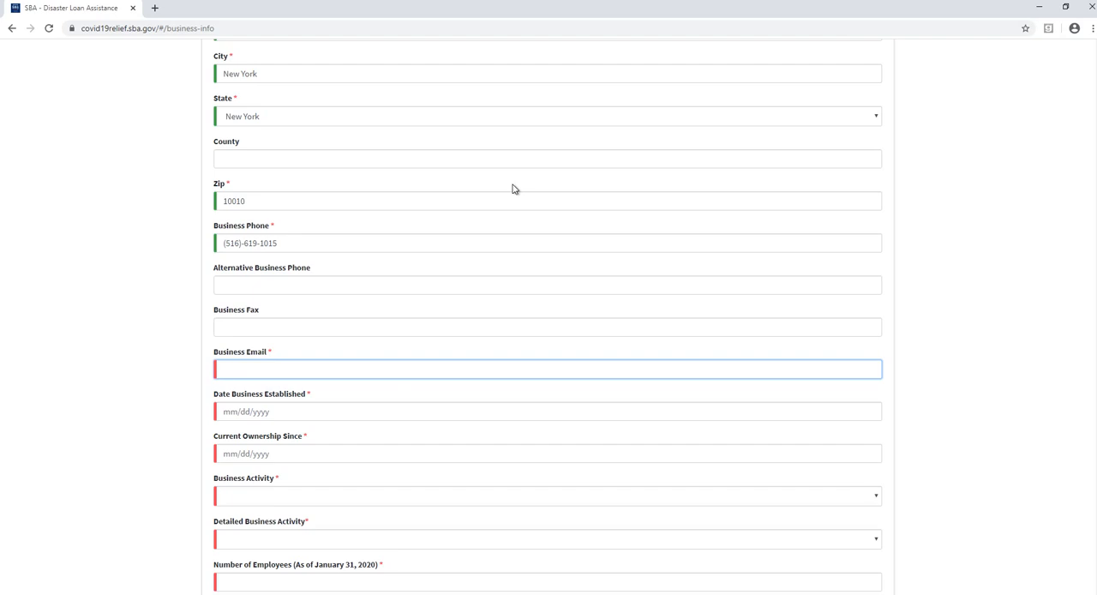
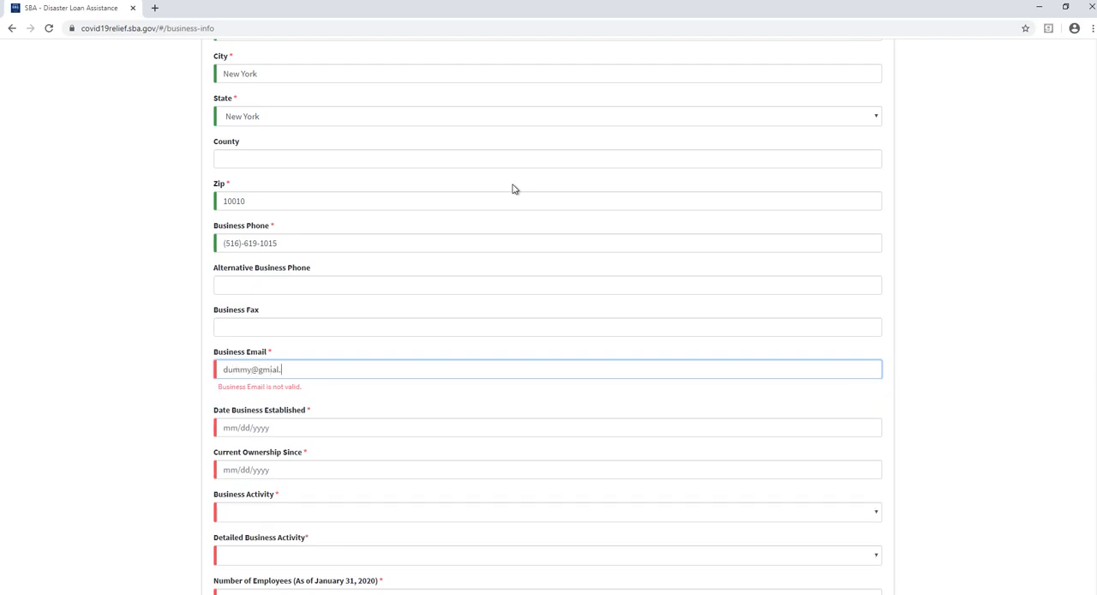
- Fill in the business email, correcting the misspelled domain
{"action": "key", "text": "Tab"}
{"action": "key", "text": "shift+Tab"}
{"action": "key", "text": "BackSpace"}
{"action": "key", "text": "BackSpace"}
{"action": "key", "text": "BackSpace"}
{"action": "key", "text": "BackSpace"}
{"action": "key", "text": "BackSpace"}
{"action": "key", "text": "BackSpace"}
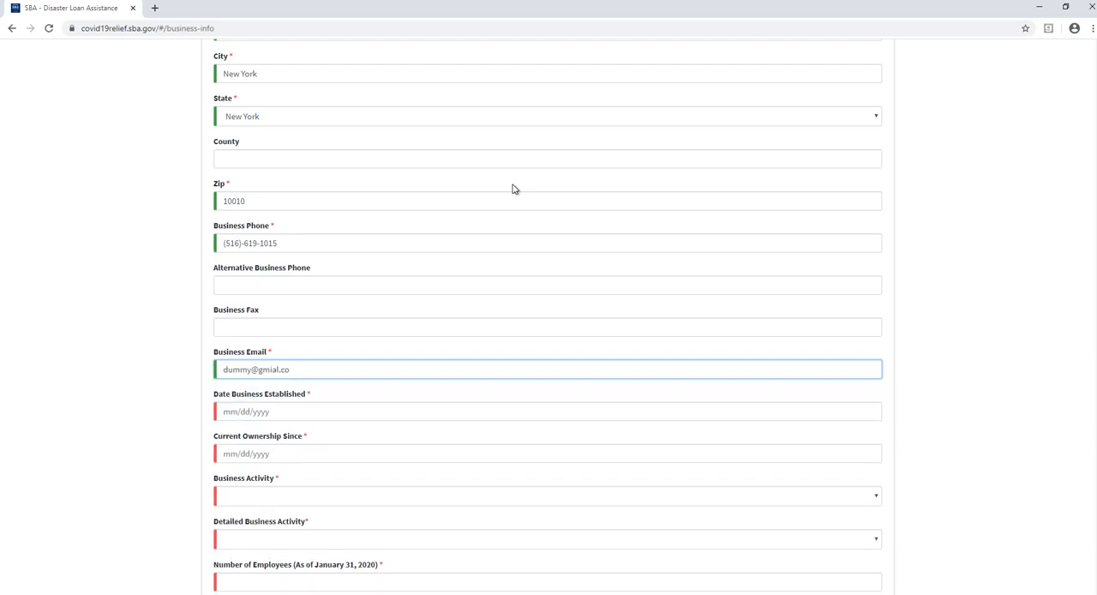
{"action": "type", "text": "ail.com"}
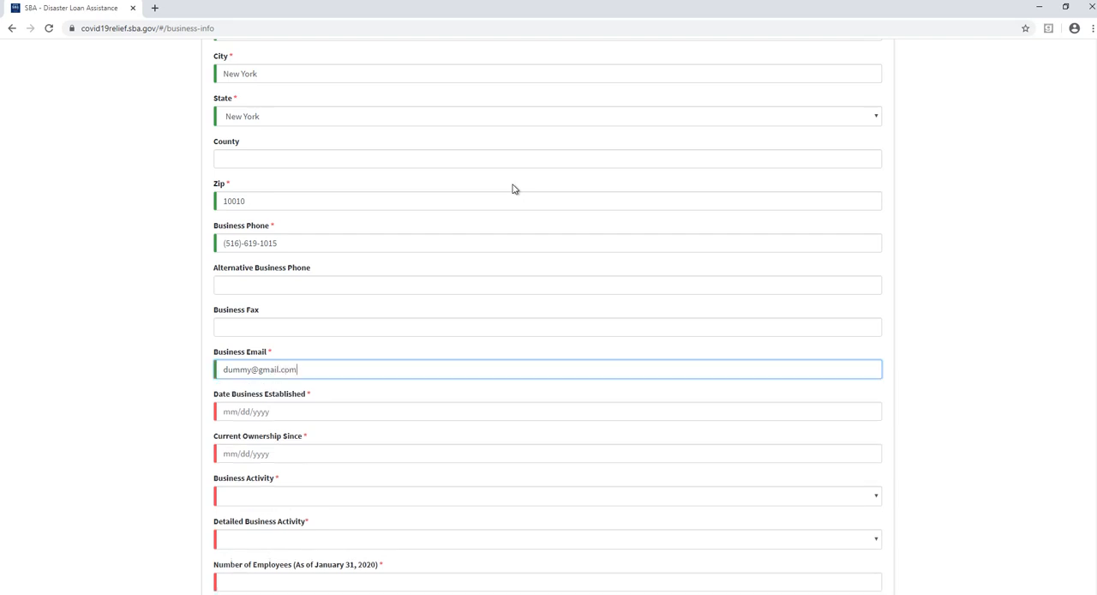
{"action": "key", "text": "Tab"}
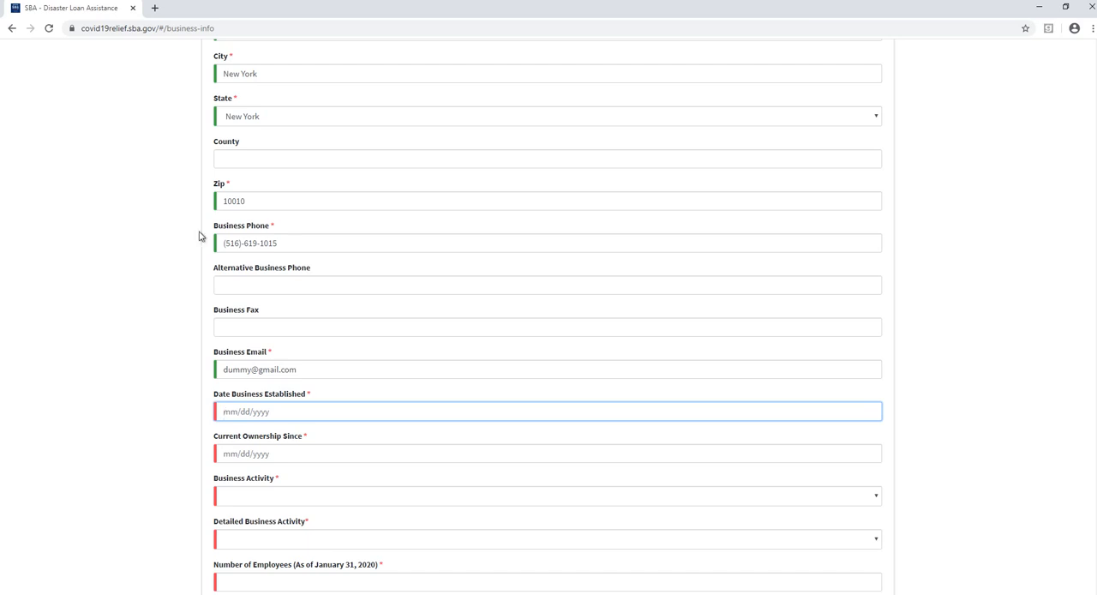
- Set both the date the business was established and the current ownership start date to 01/01/2019
{"action": "left_click", "coordinate": [312, 411]}
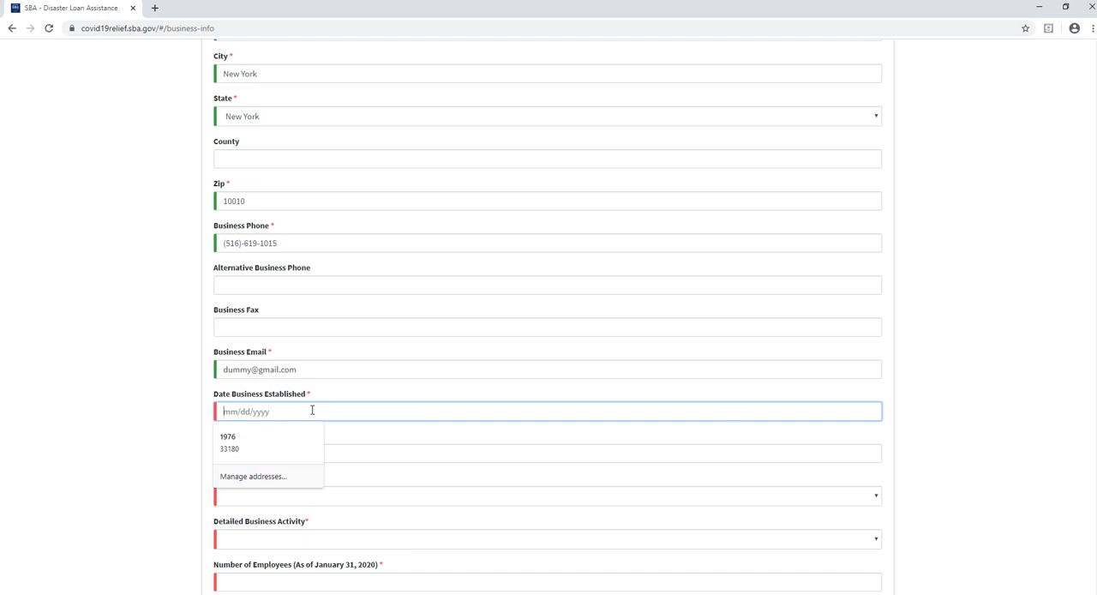
{"action": "type", "text": "01/0"}
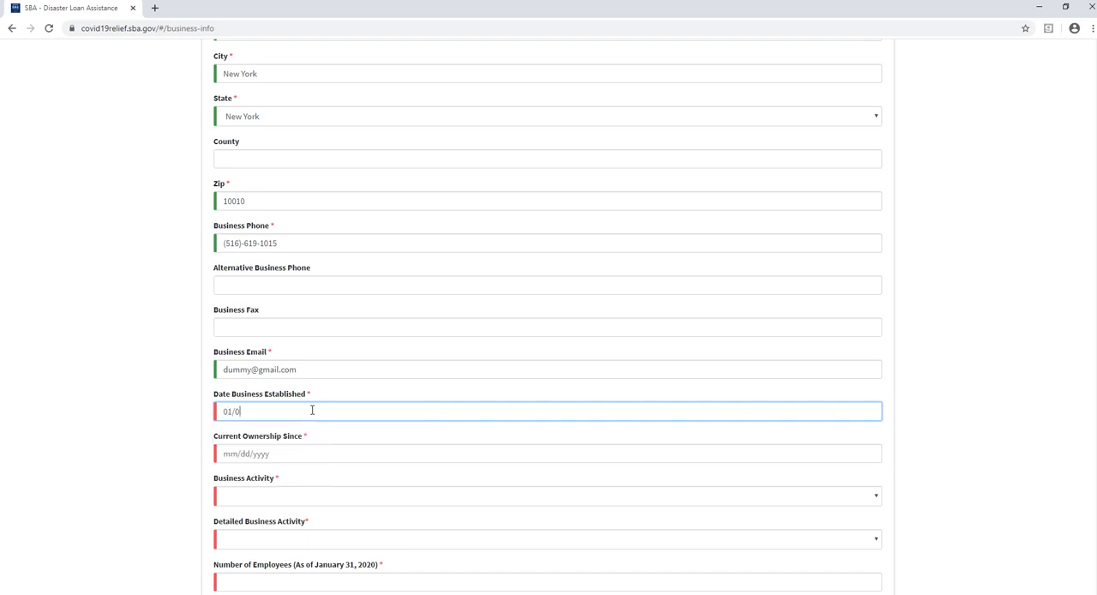
{"action": "type", "text": "1/2019"}
{"action": "key", "text": "Tab"}
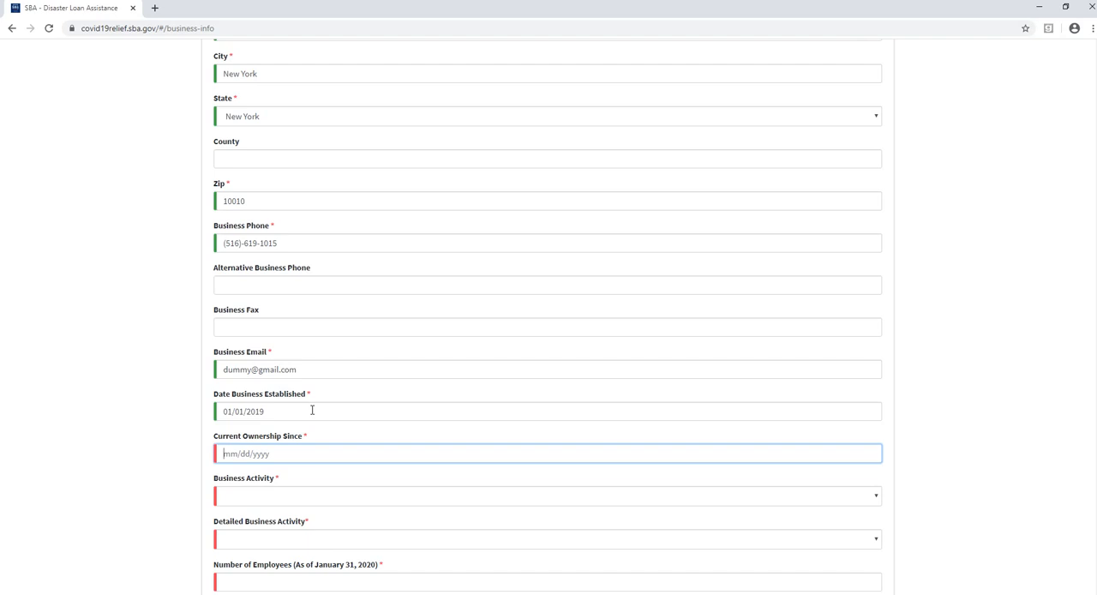
{"action": "type", "text": "01/01/2019"}
{"action": "key", "text": "Tab"}
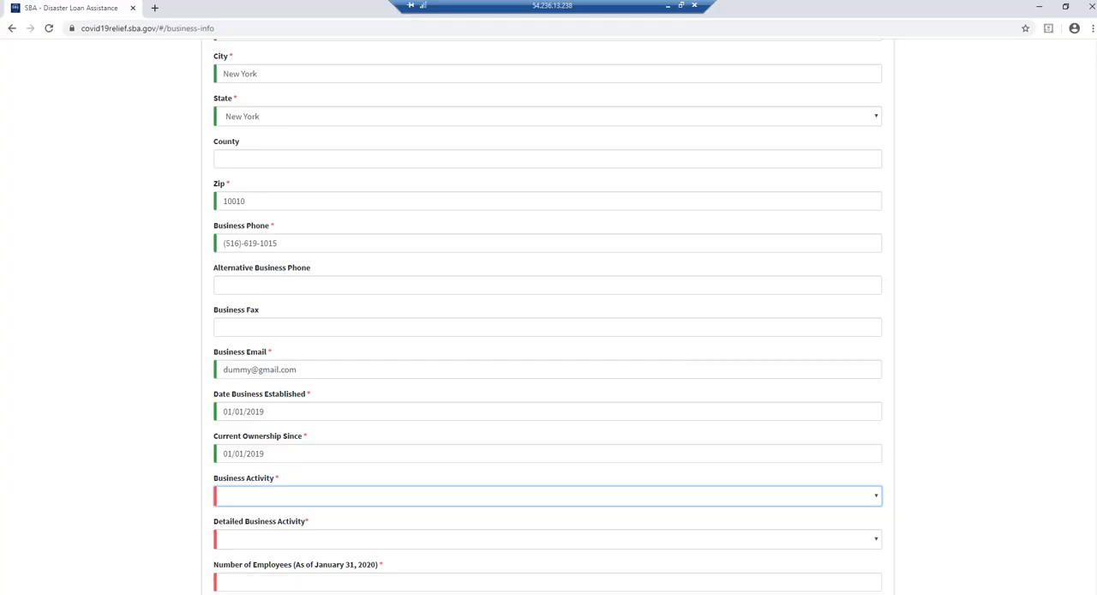
- Set the business activity to Eating & Drinking Places and the detailed business activity to Restaurant - Casual Dining
{"action": "left_click", "coordinate": [325, 501]}
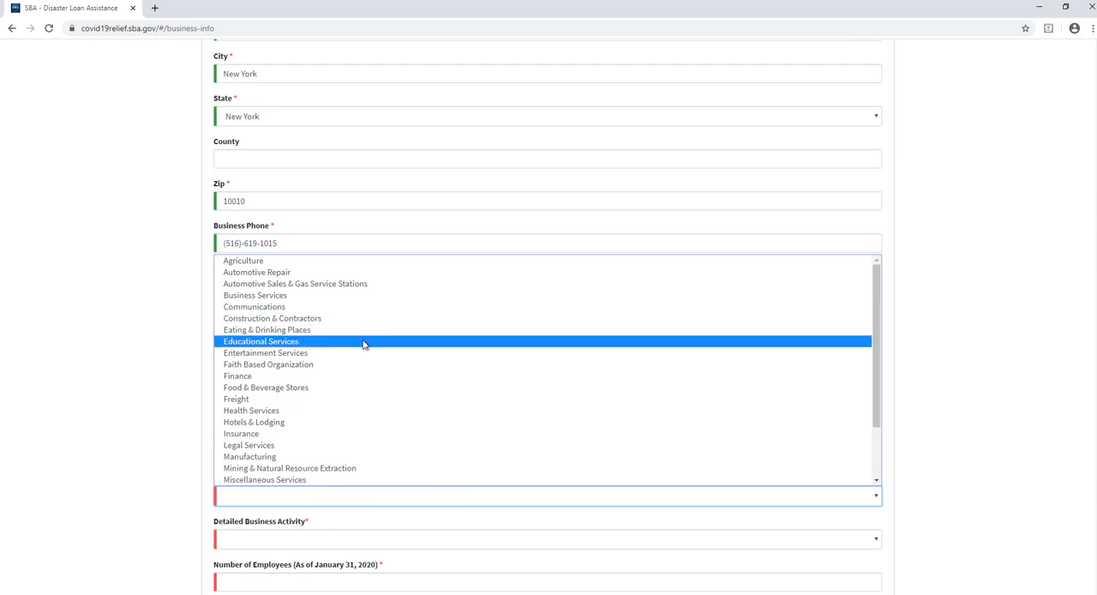
{"action": "left_click", "coordinate": [310, 333]}
{"action": "left_click", "coordinate": [280, 546]}
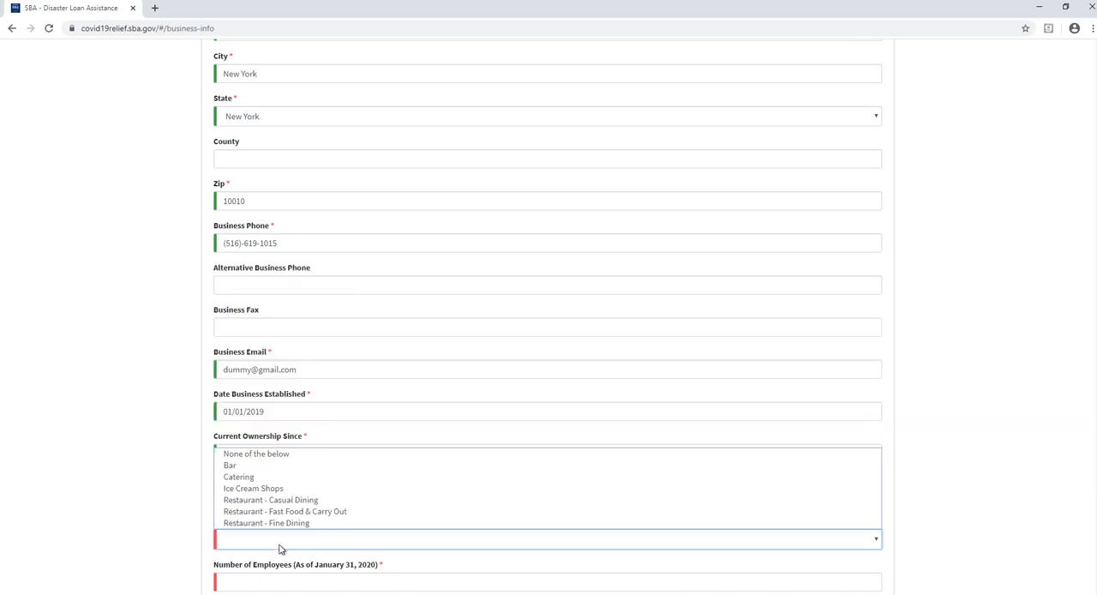
{"action": "left_click", "coordinate": [324, 503]}
- Set the number of employees as of January 31, 2020 to 1 and continue to the business owners information
{"action": "scroll", "coordinate": [328, 529], "scroll_direction": "down", "scroll_amount": 2}
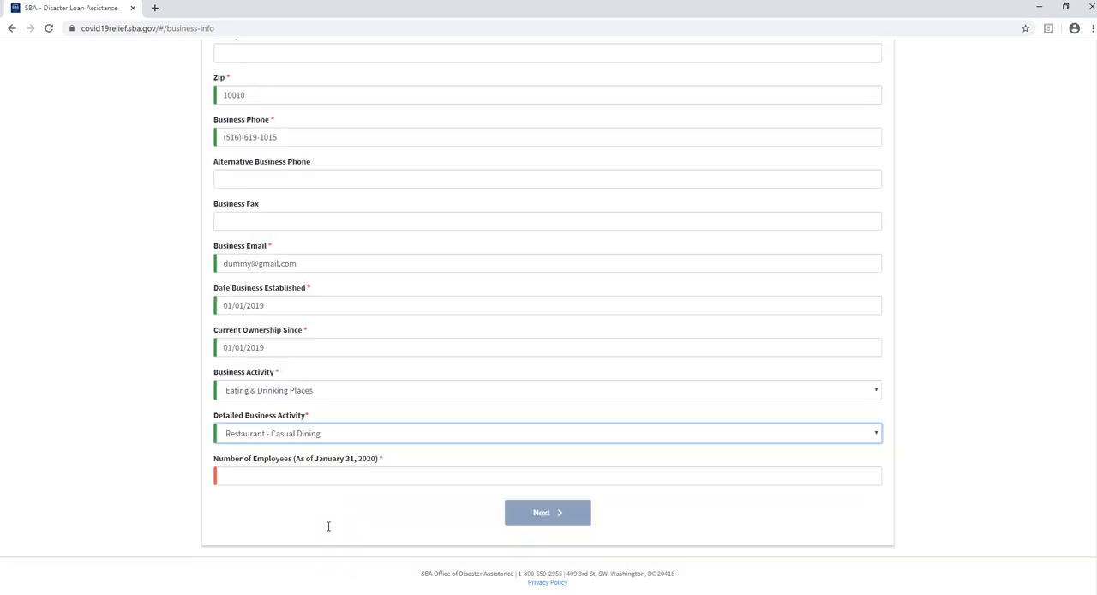
{"action": "left_click", "coordinate": [328, 480]}
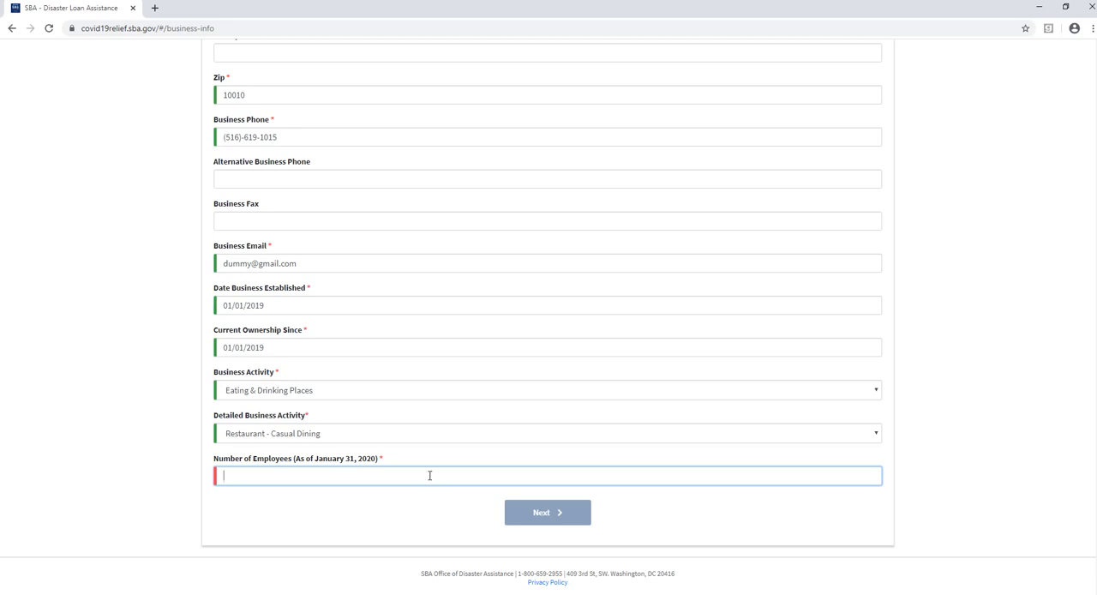
{"action": "type", "text": "1"}
{"action": "left_click", "coordinate": [522, 521]}
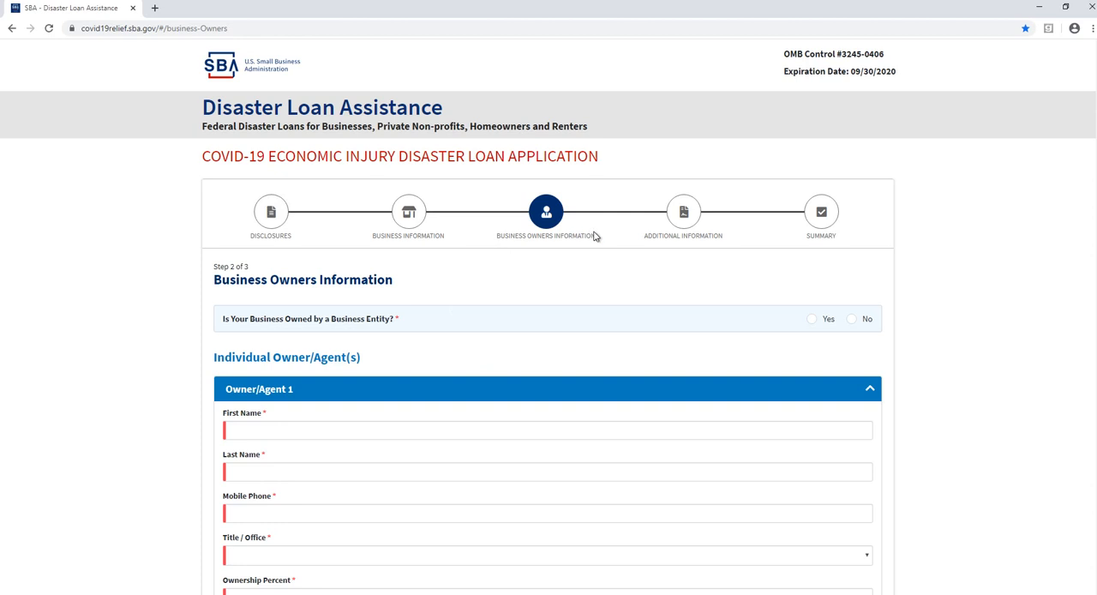
- Answer No to ownership by a business entity and enter the first and last name of Owner/Agent 1
{"action": "left_click", "coordinate": [851, 319]}
{"action": "scroll", "coordinate": [852, 323], "scroll_direction": "down", "scroll_amount": 2}
{"action": "scroll", "coordinate": [852, 323], "scroll_direction": "down", "scroll_amount": 2}
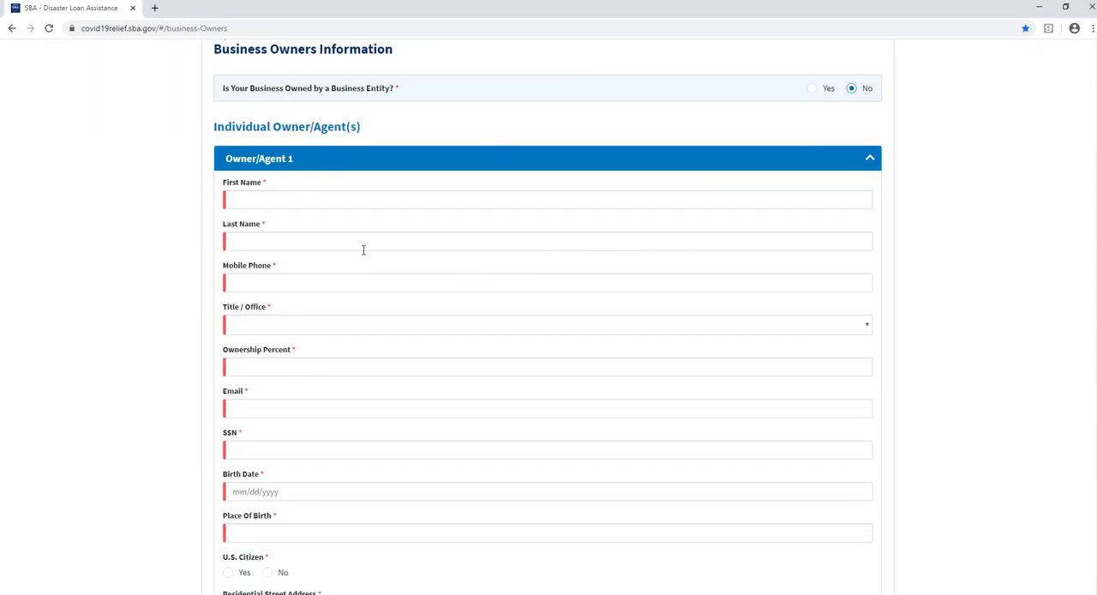
{"action": "left_click", "coordinate": [348, 204]}
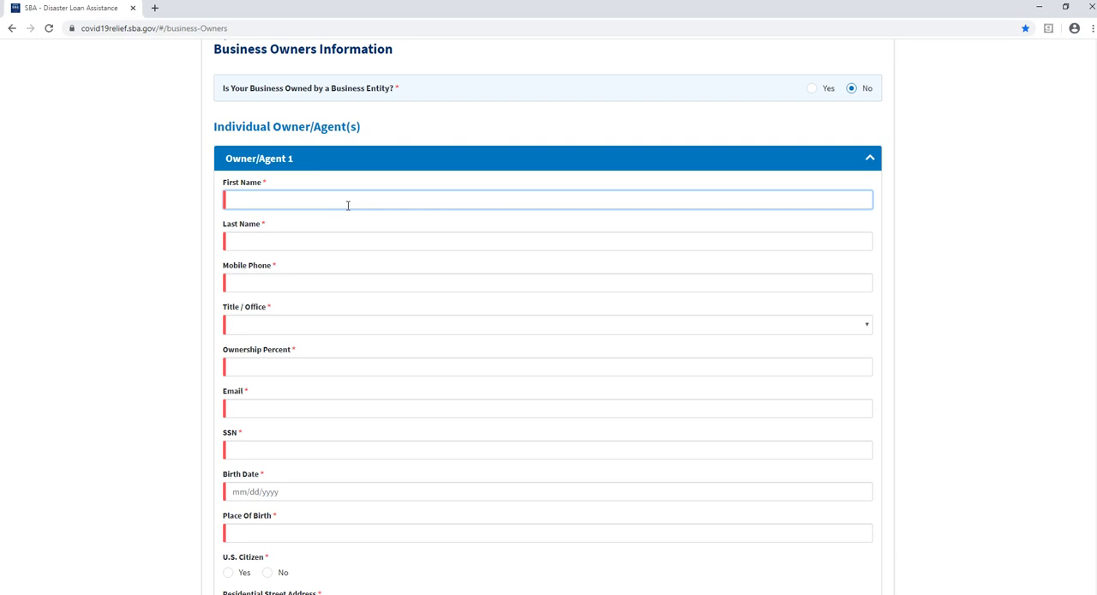
{"action": "key", "text": "Tab"}
{"action": "key", "text": "Tab"}
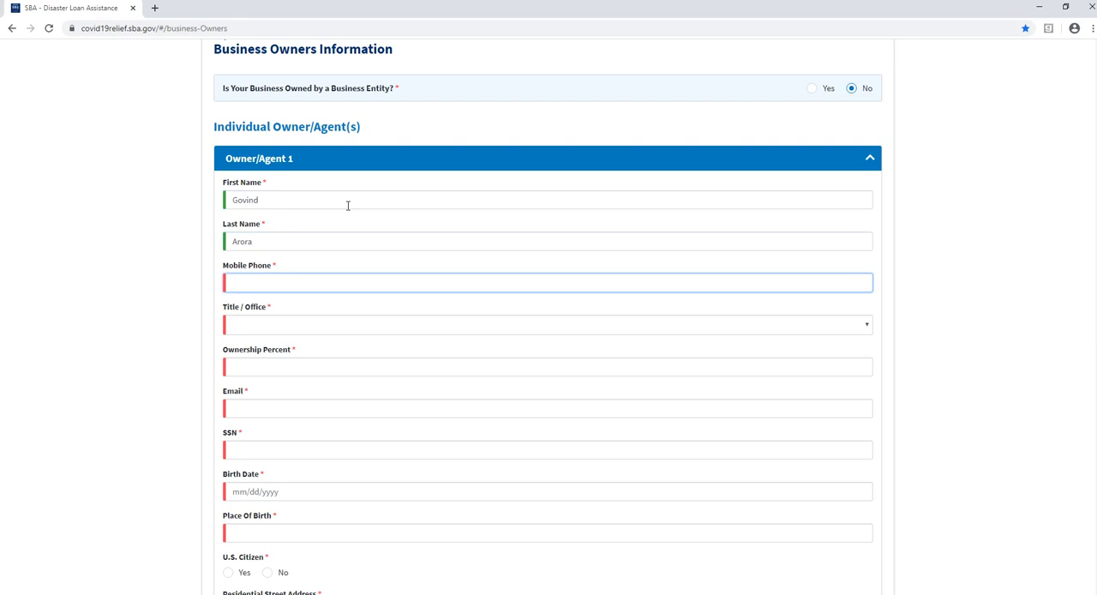
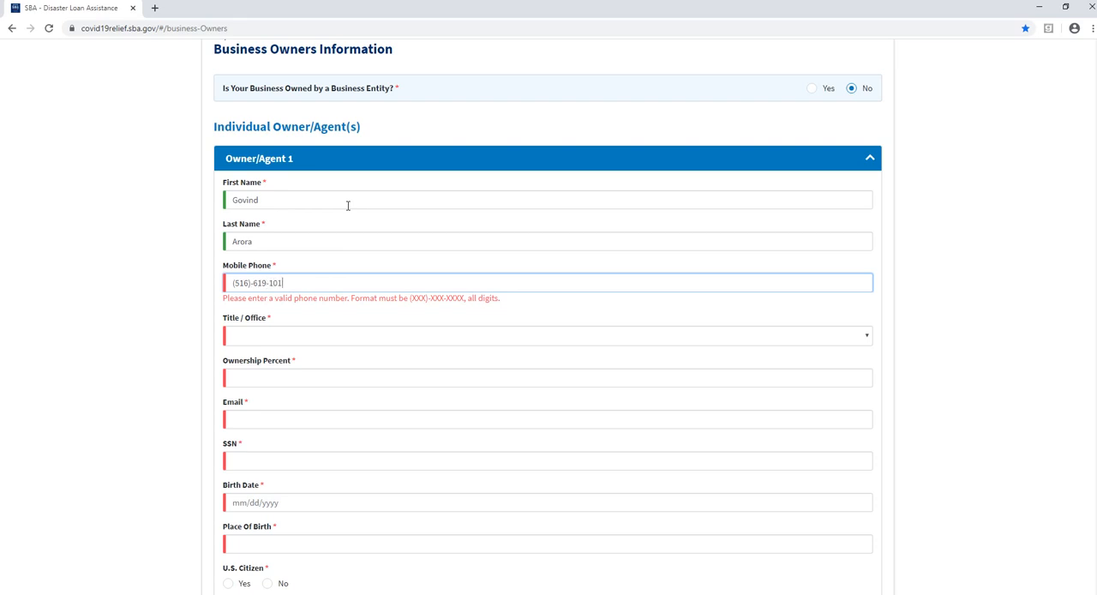
- Enter the mobile phone number of Owner/Agent 1
{"action": "key", "text": "Tab"}
- Set the title of Owner/Agent 1 to CEO and the ownership percent to 100
{"action": "key", "text": "alt+Down"}
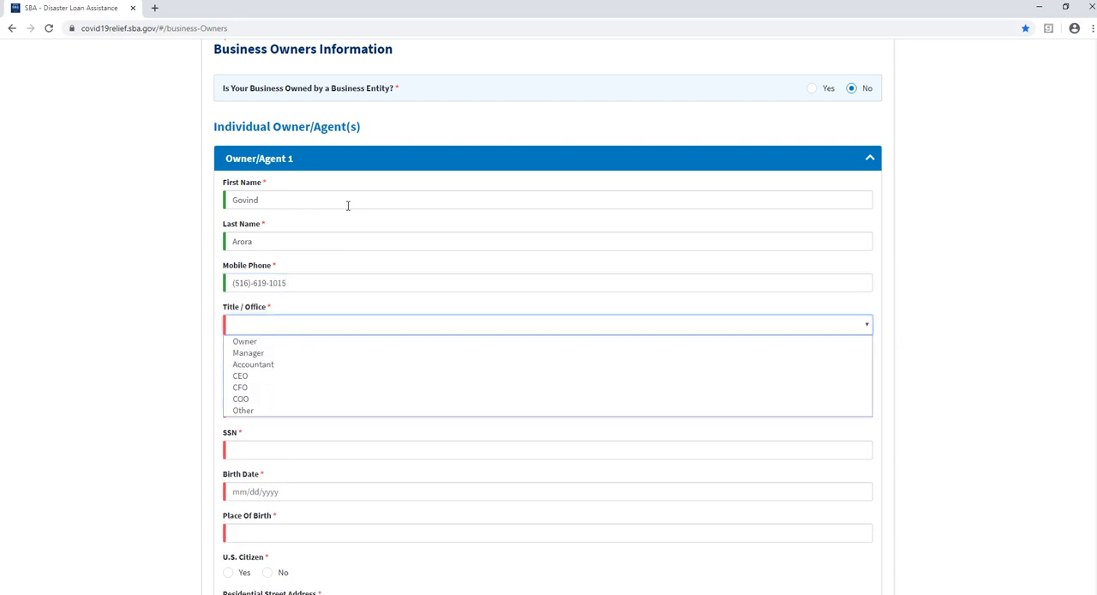
{"action": "left_click", "coordinate": [290, 378]}
{"action": "left_click", "coordinate": [301, 368]}
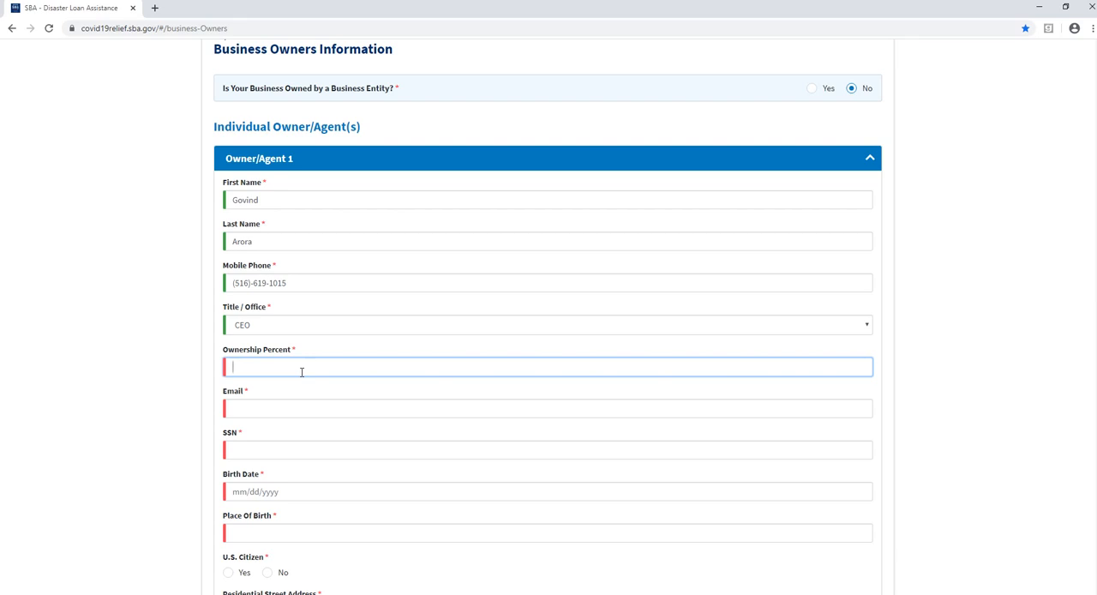
{"action": "type", "text": "100"}
- Fill in the email address of Owner/Agent 1
{"action": "left_click", "coordinate": [293, 406]}
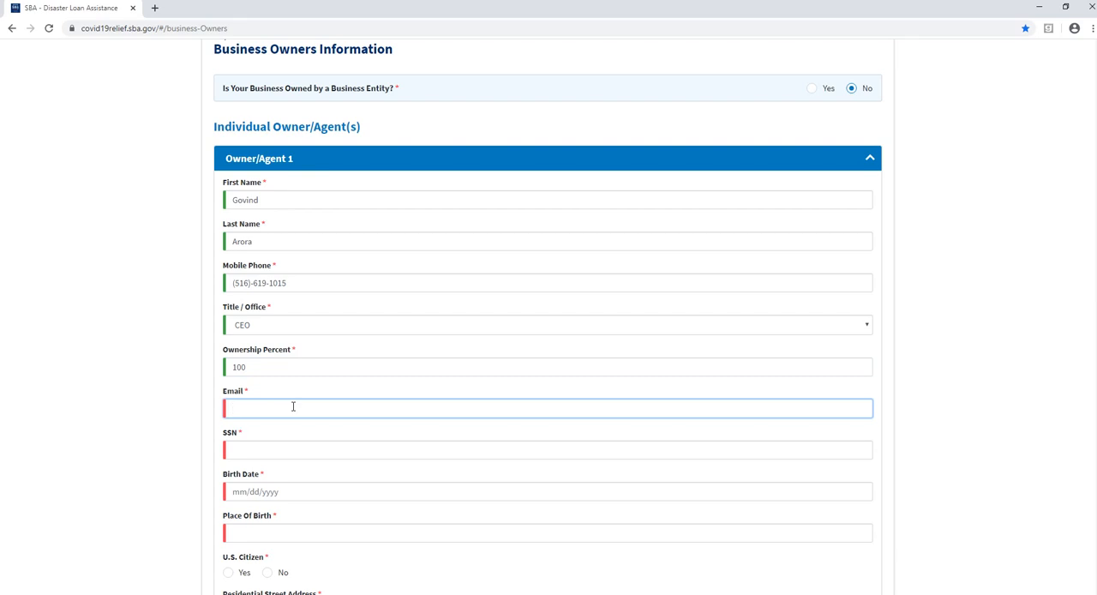
{"action": "scroll", "coordinate": [293, 407], "scroll_direction": "down", "scroll_amount": 2}
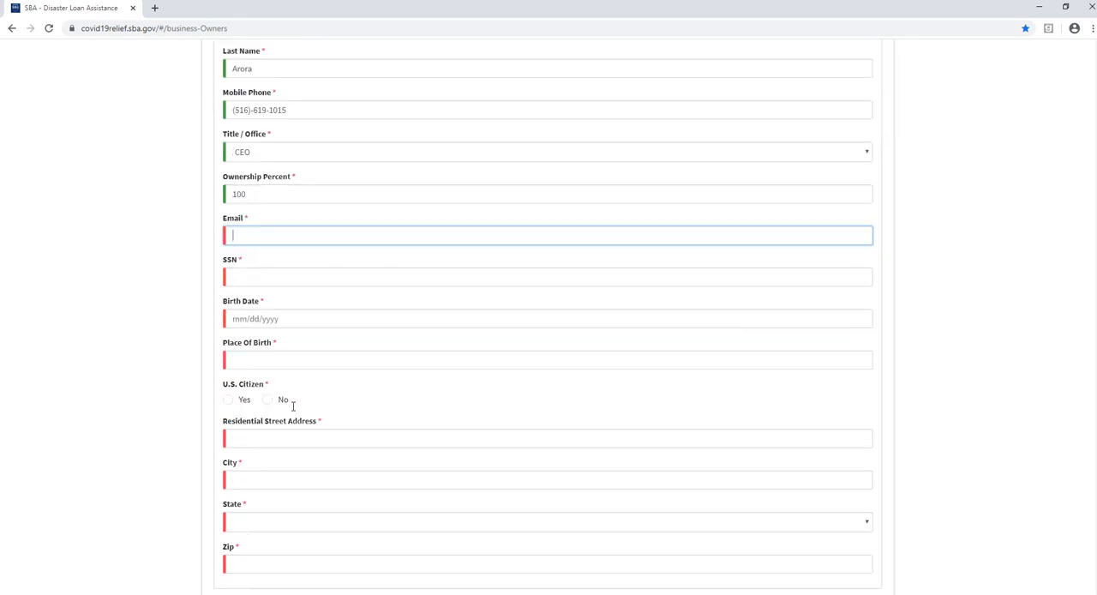
{"action": "scroll", "coordinate": [293, 406], "scroll_direction": "down", "scroll_amount": 2}
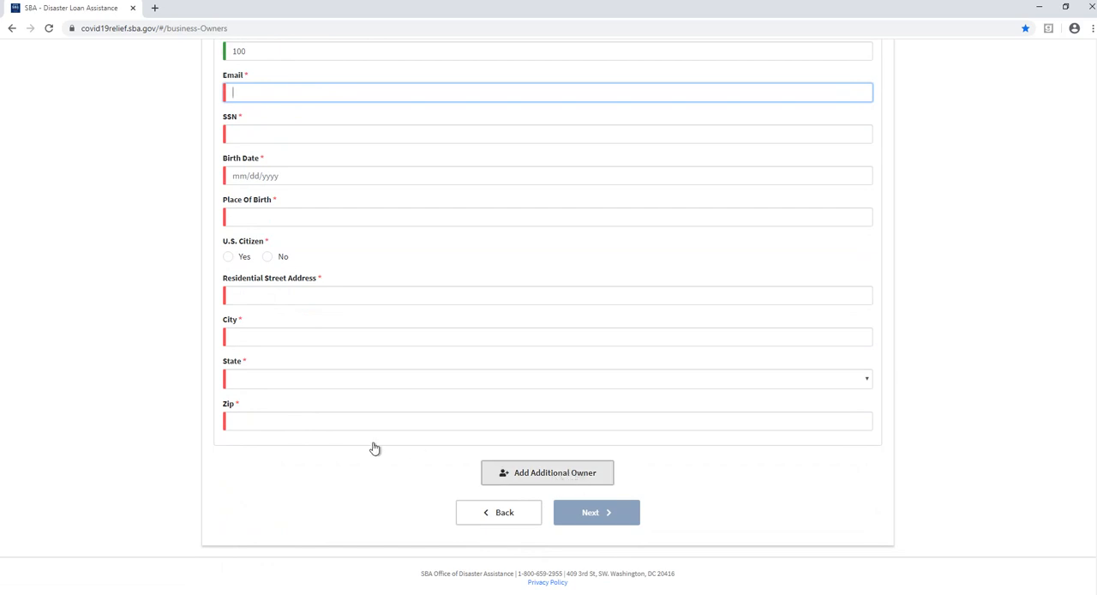
{"action": "scroll", "coordinate": [372, 448], "scroll_direction": "up", "scroll_amount": 2}
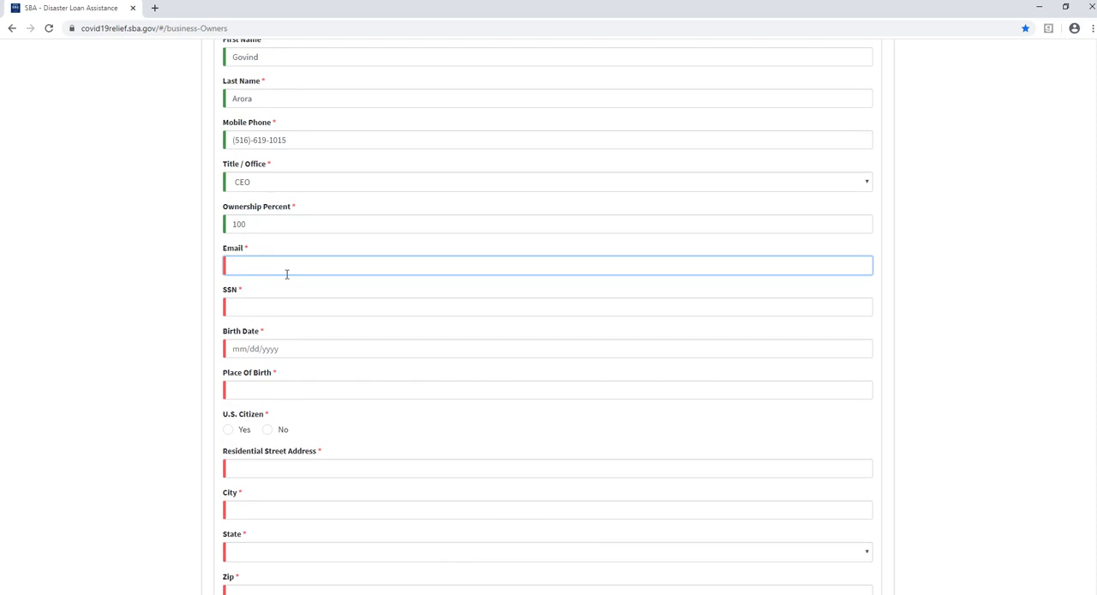
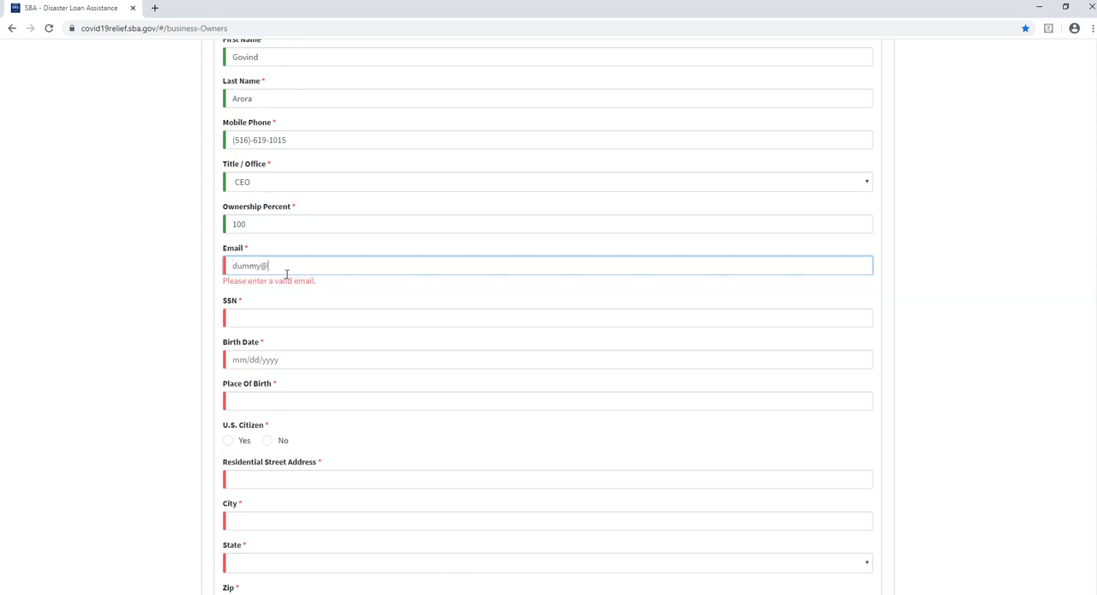
{"action": "key", "text": "Tab"}
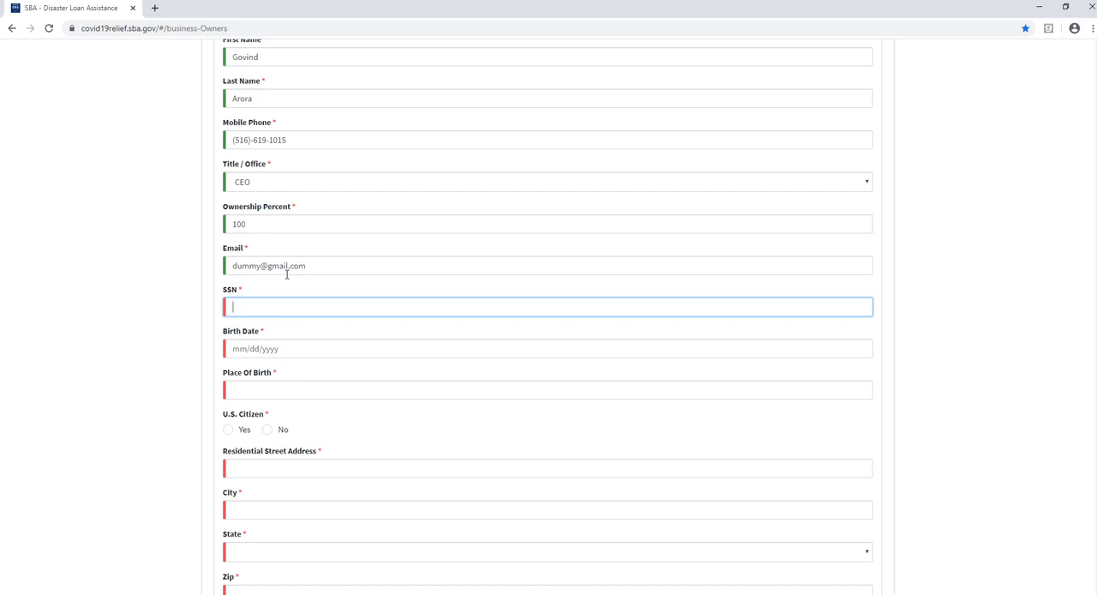
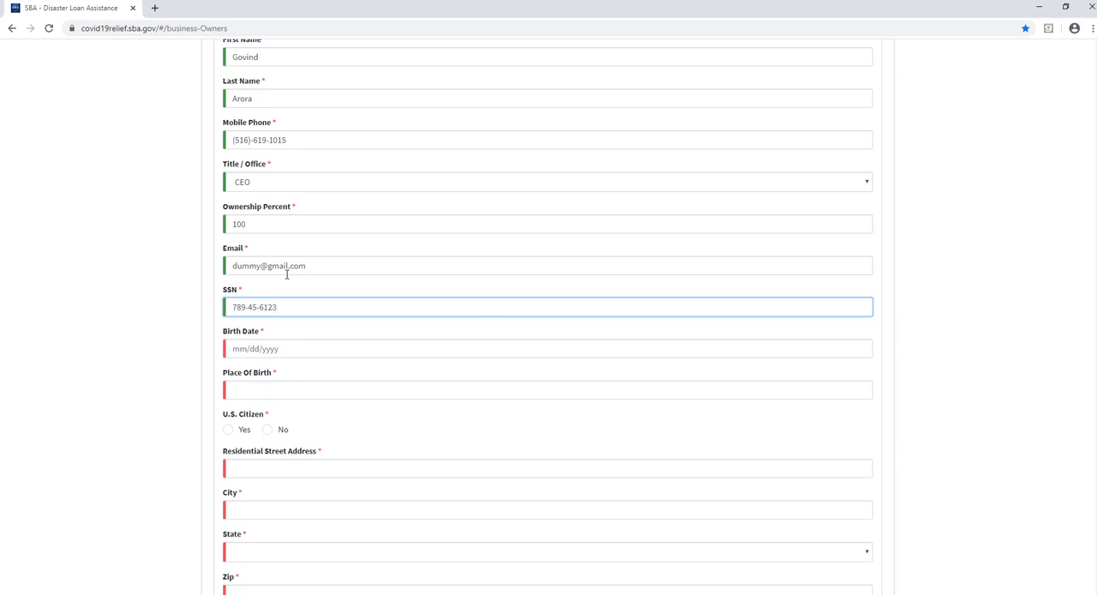
- Enter the social security number of Owner/Agent 1 in the SSN field
{"action": "key", "text": "Tab"}
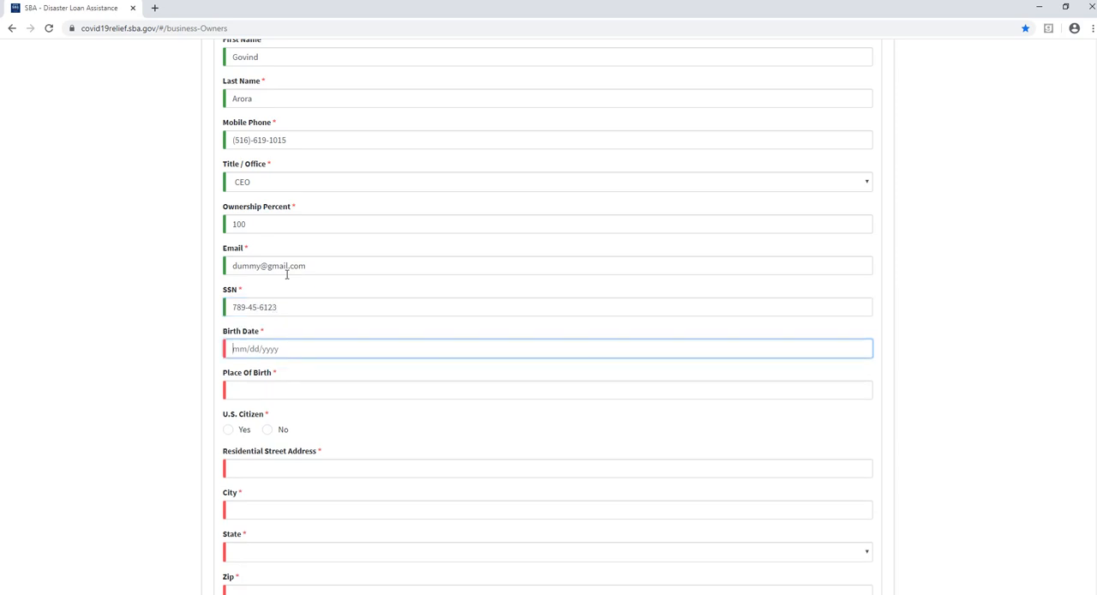
- Enter the birth date of Owner/Agent 1 in mm/dd/yyyy format
{"action": "type", "text": "12/12/1991"}
{"action": "key", "text": "Tab"}
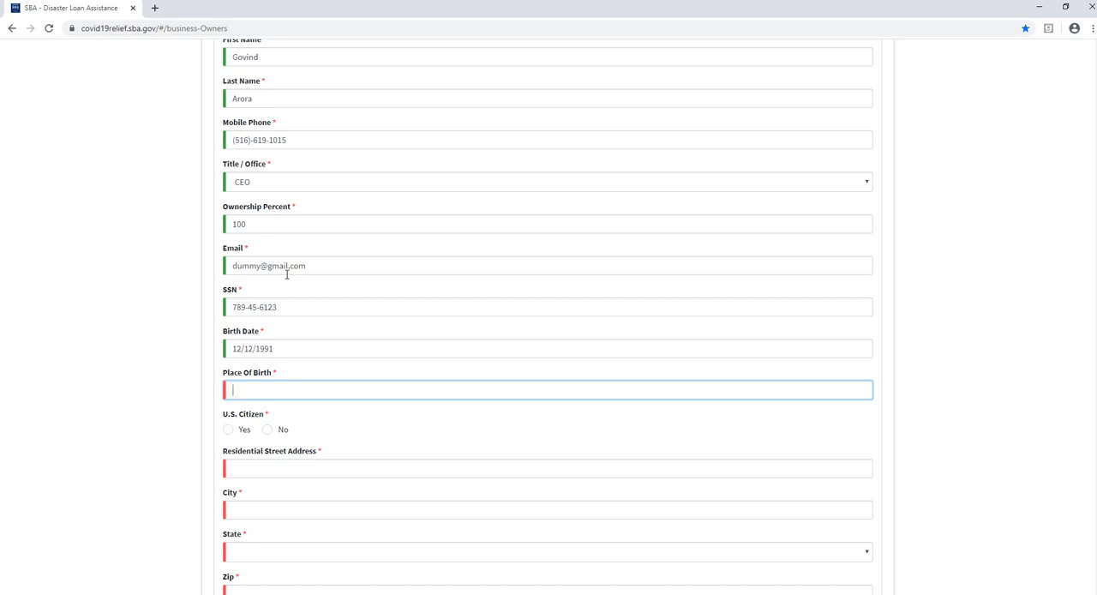
{"action": "left_click", "coordinate": [287, 273]}
{"action": "type", "text": "nil"}
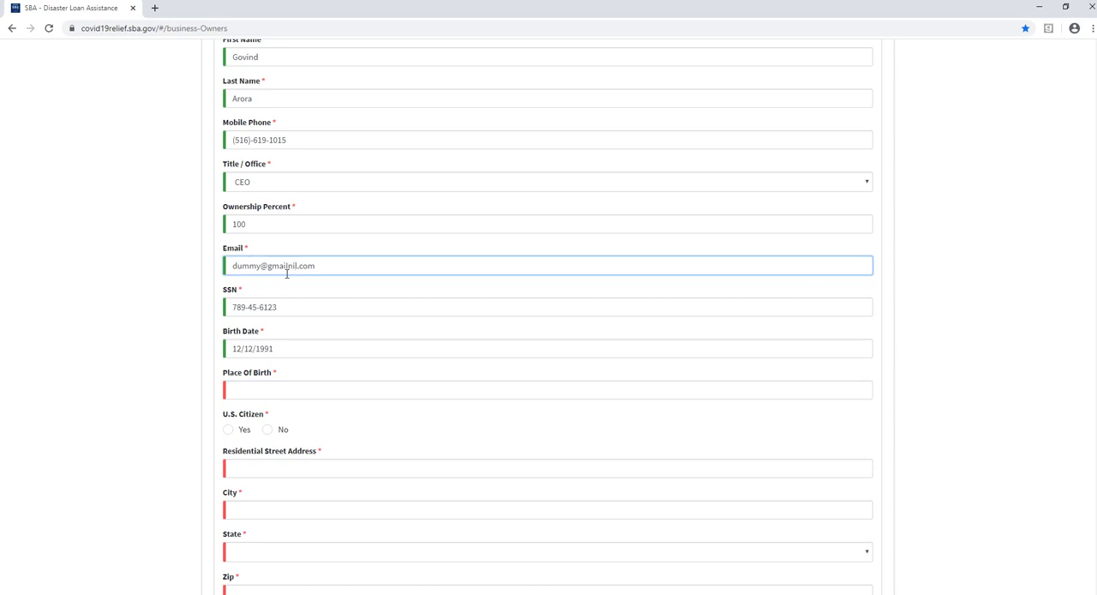
{"action": "key", "text": "BackSpace"}
{"action": "key", "text": "BackSpace"}
{"action": "key", "text": "BackSpace"}
{"action": "key", "text": "Tab"}
{"action": "key", "text": "Tab"}
{"action": "key", "text": "Tab"}
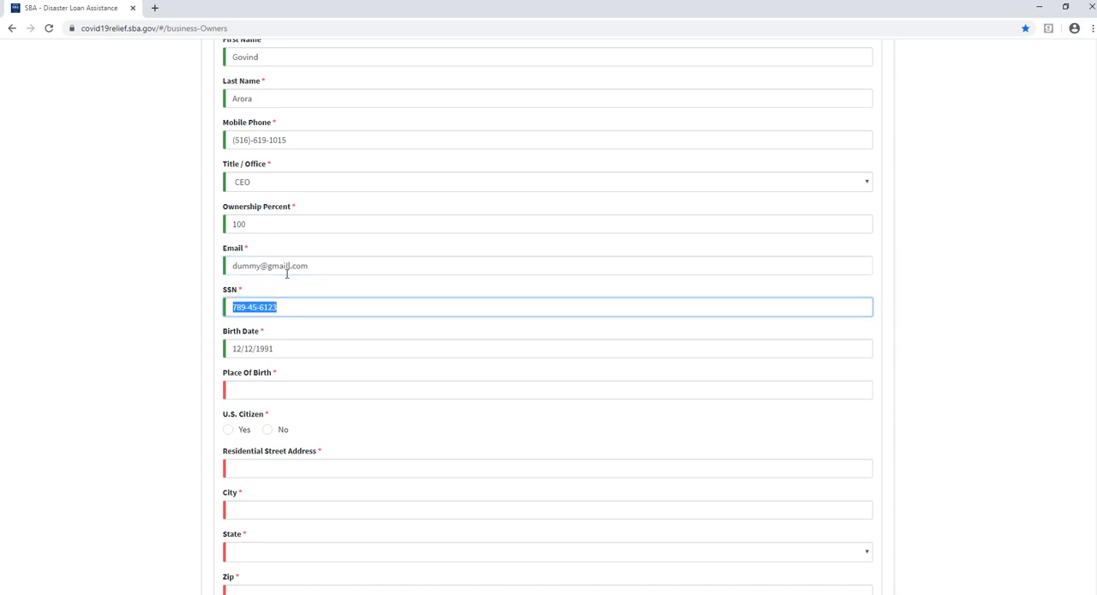
- Set the place of birth of Owner/Agent 1 to India and answer No to U.S. Citizen
{"action": "type", "text": "India"}
{"action": "key", "text": "Tab"}
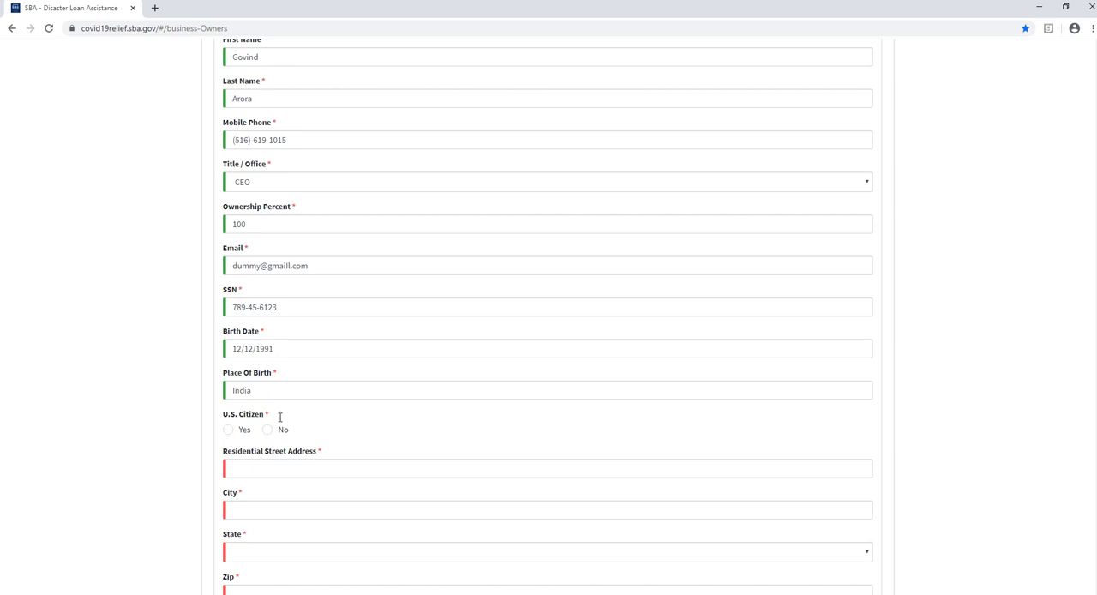
{"action": "scroll", "coordinate": [280, 418], "scroll_direction": "down", "scroll_amount": 2}
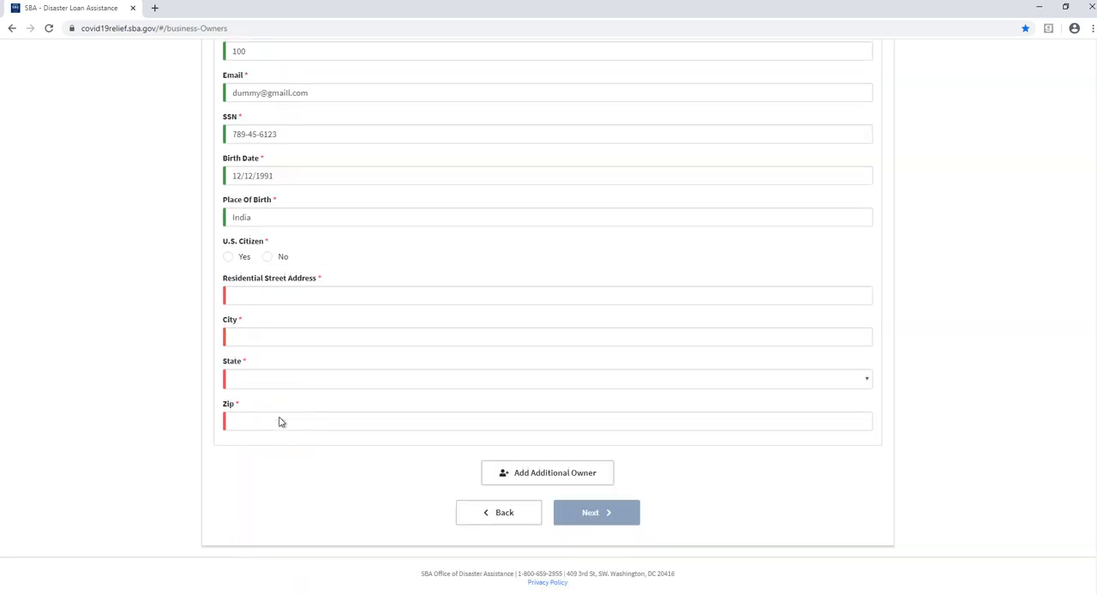
{"action": "left_click", "coordinate": [268, 258]}
- Fill in the residential address of Owner/Agent 1 from the first saved address suggestion and continue to Additional Information
{"action": "left_click", "coordinate": [274, 302]}
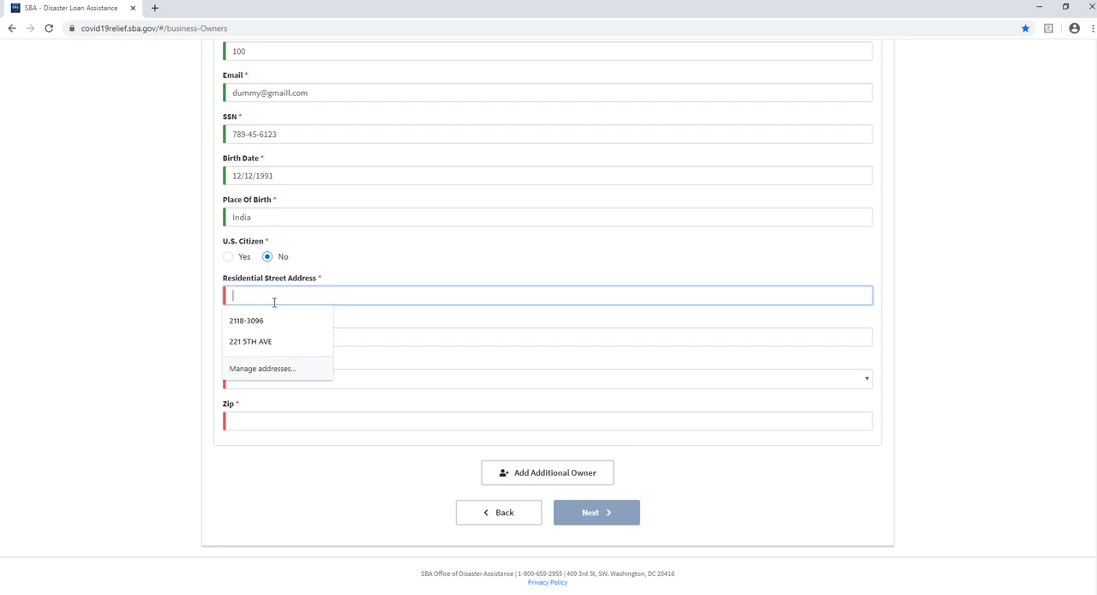
{"action": "left_click", "coordinate": [275, 322]}
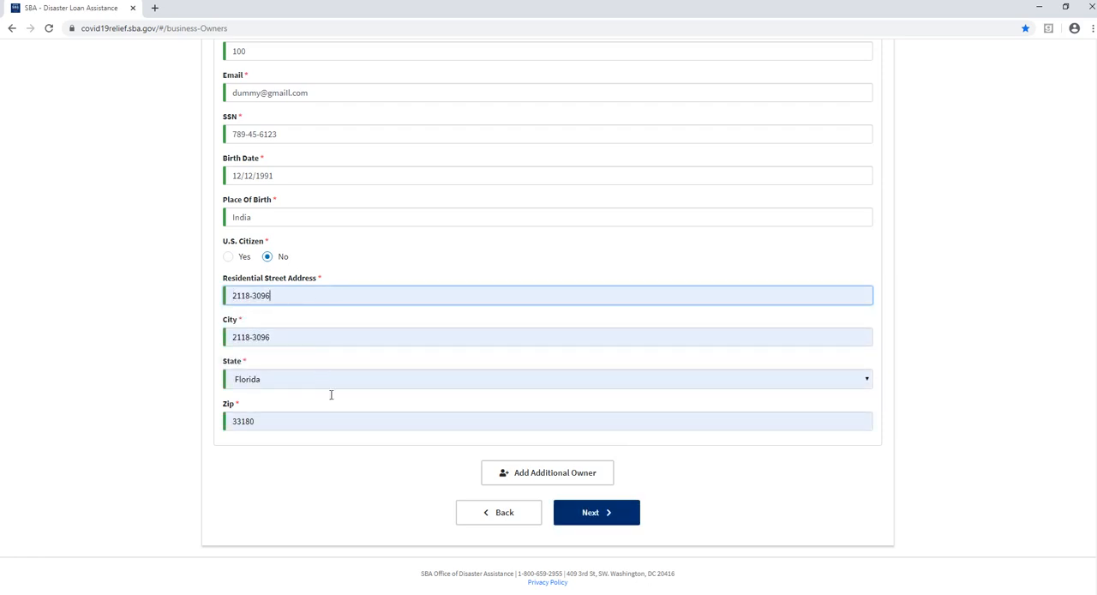
{"action": "left_click", "coordinate": [596, 512]}
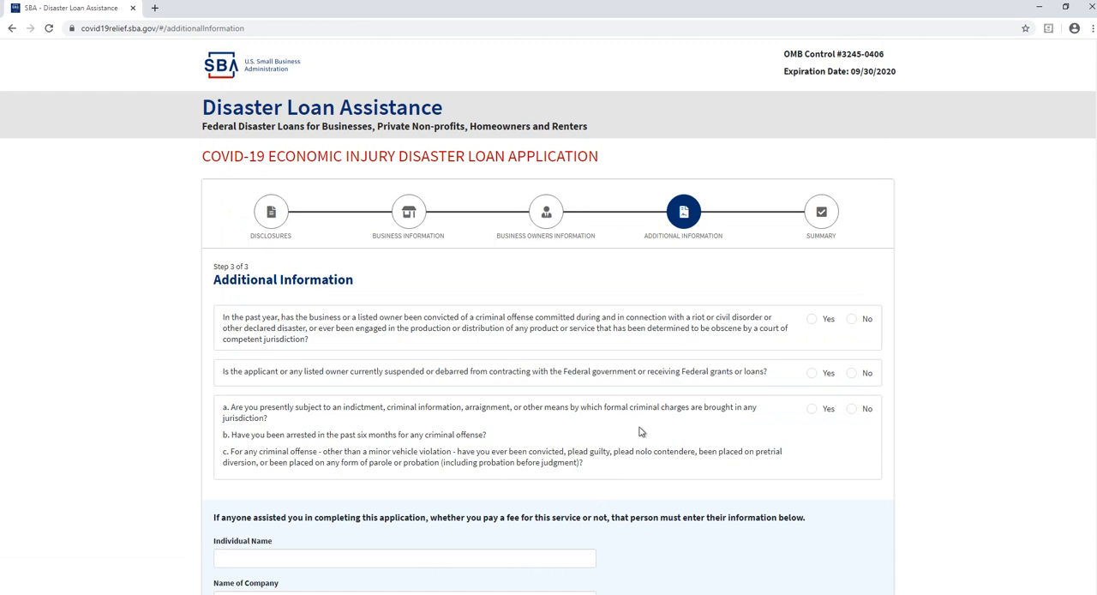
- Answer No to all three questions about criminal convictions, federal suspension or debarment, and criminal charges
{"action": "scroll", "coordinate": [640, 431], "scroll_direction": "down", "scroll_amount": 1}
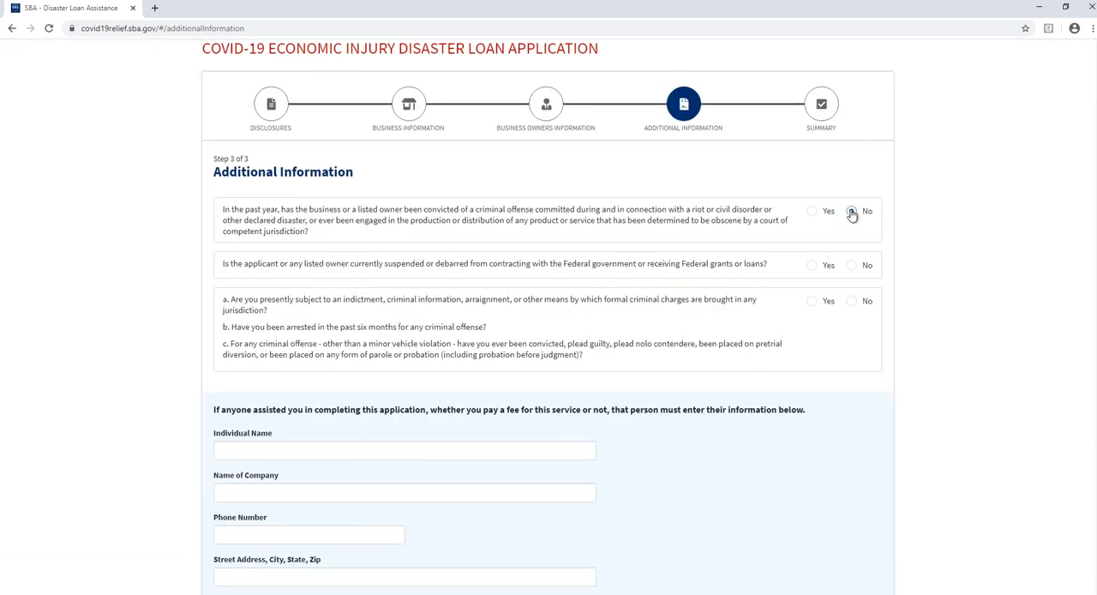
{"action": "left_click", "coordinate": [851, 211]}
{"action": "left_click", "coordinate": [852, 266]}
{"action": "left_click", "coordinate": [853, 305]}
- Review the section for details of anyone who assisted in completing the application
{"action": "scroll", "coordinate": [854, 306], "scroll_direction": "down", "scroll_amount": 2}
{"action": "scroll", "coordinate": [853, 307], "scroll_direction": "down", "scroll_amount": 1}
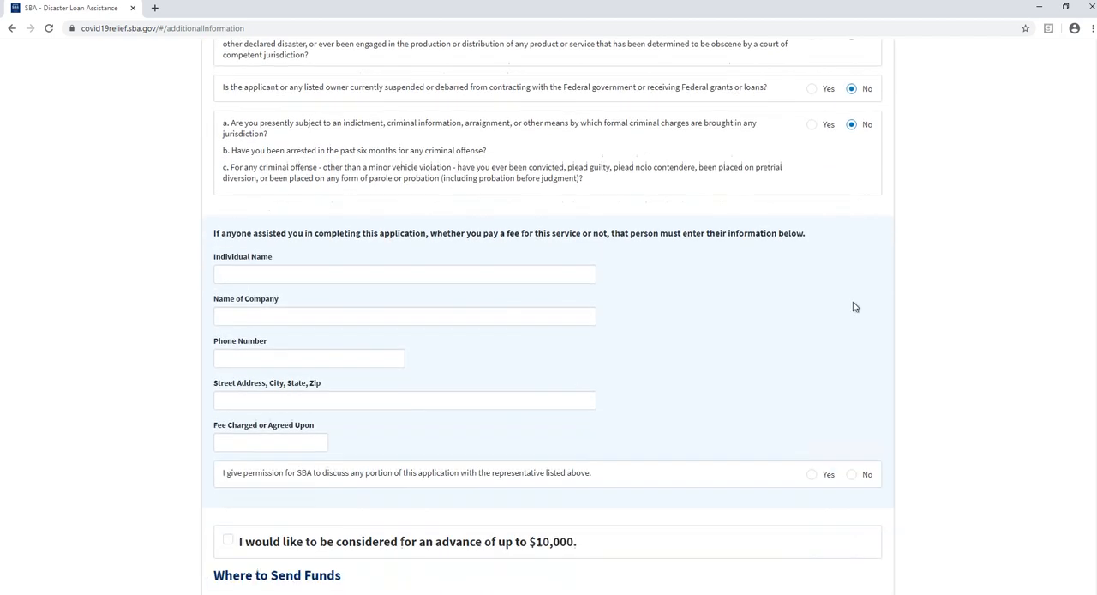
{"action": "scroll", "coordinate": [854, 307], "scroll_direction": "down", "scroll_amount": 1}
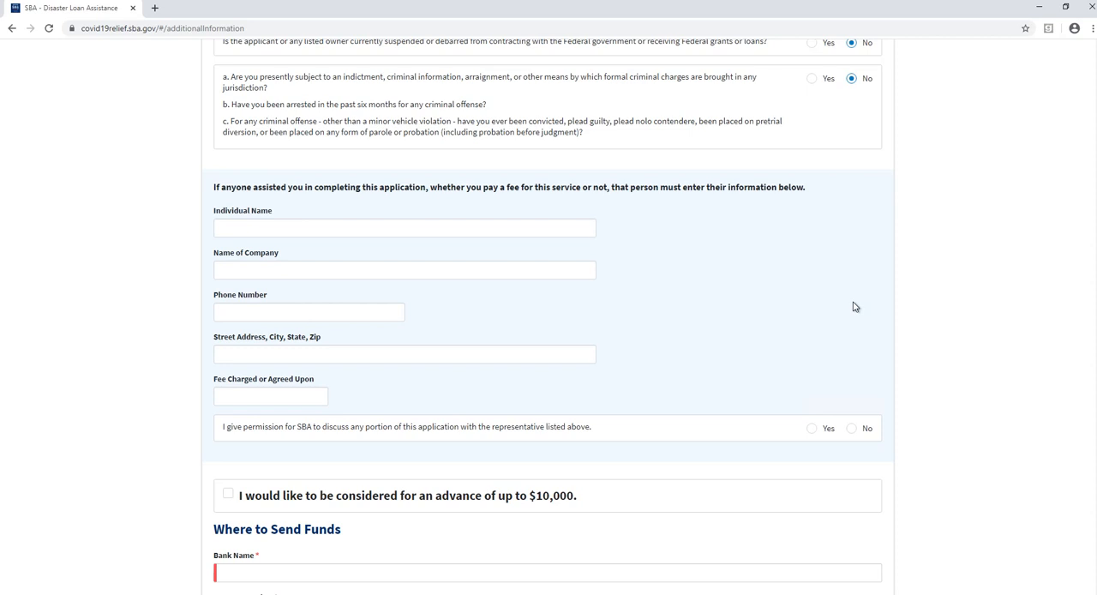
{"action": "scroll", "coordinate": [854, 307], "scroll_direction": "down", "scroll_amount": 2}
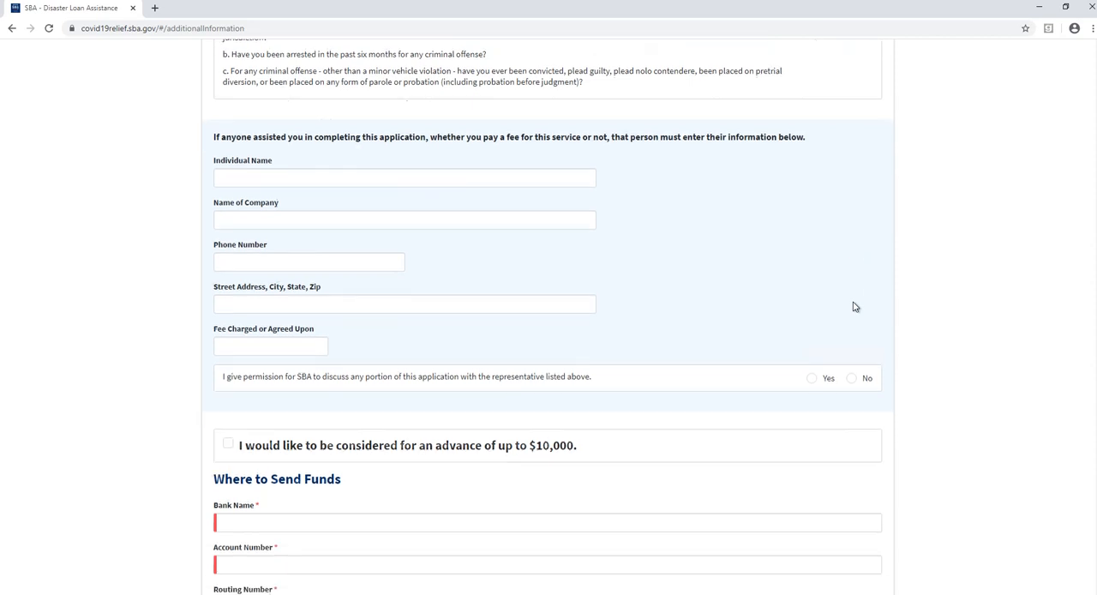
{"action": "scroll", "coordinate": [854, 307], "scroll_direction": "up", "scroll_amount": 1}
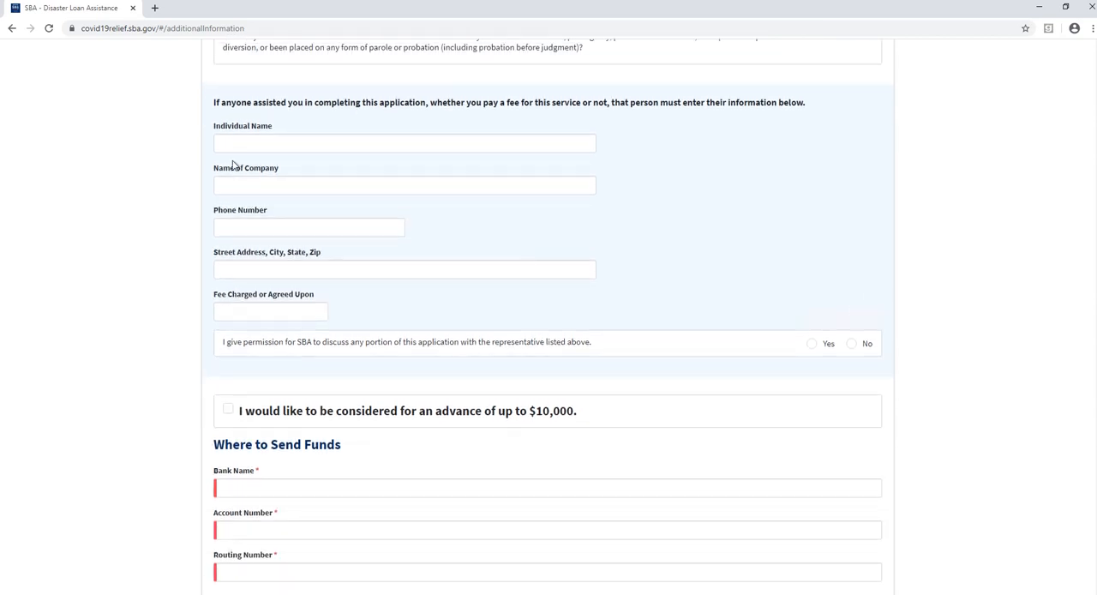
{"action": "left_click_drag", "start_coordinate": [213, 103], "coordinate": [617, 104]}
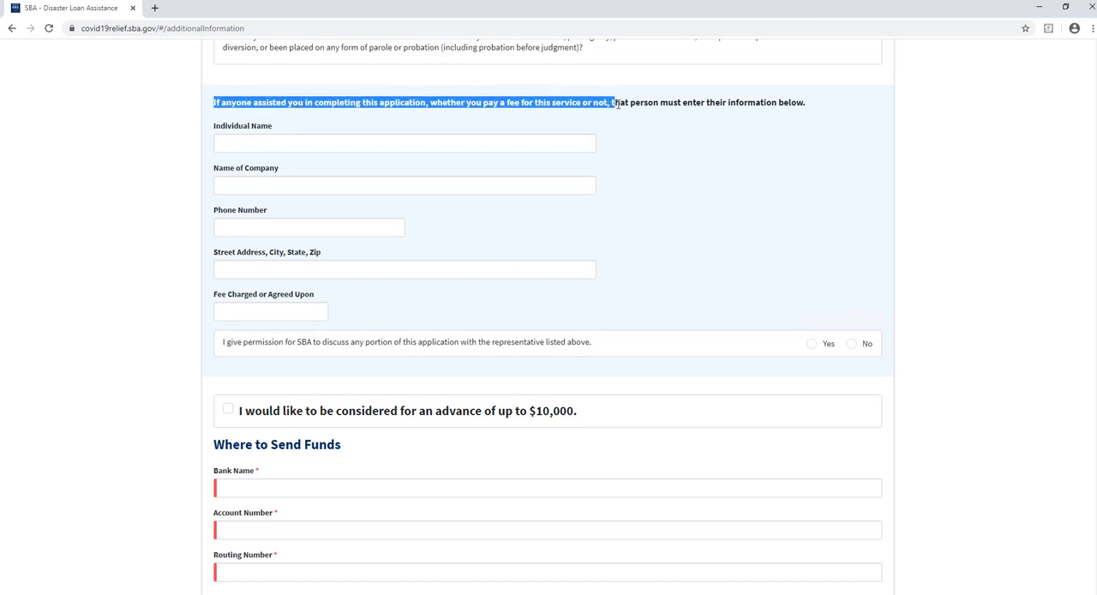
{"action": "left_click", "coordinate": [693, 190]}
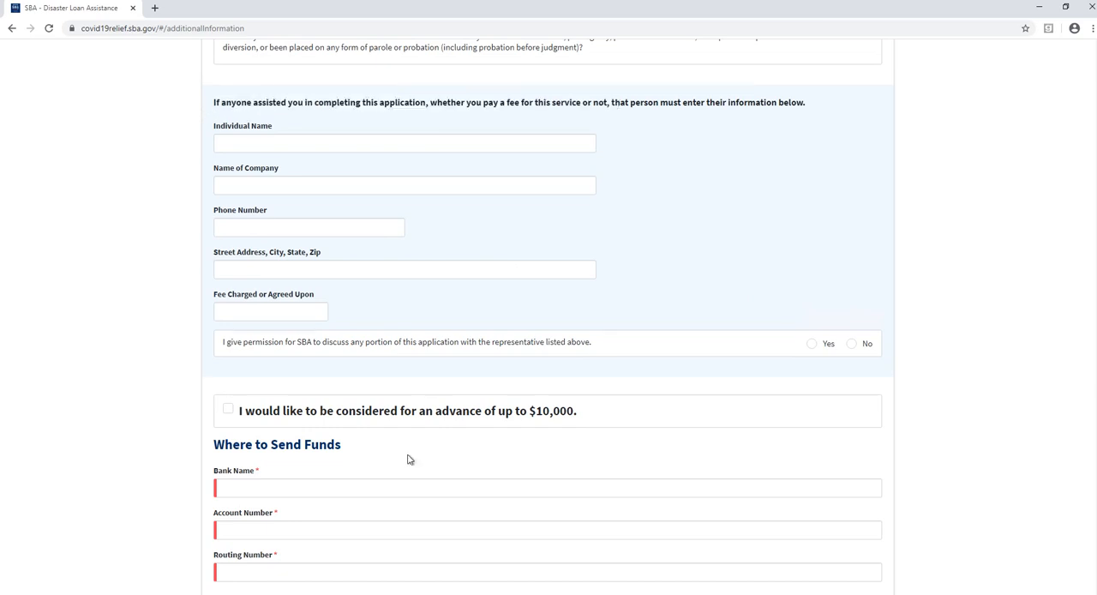
- Select the option to be considered for an advance of up to $10,000
{"action": "left_click_drag", "start_coordinate": [246, 413], "coordinate": [574, 419]}
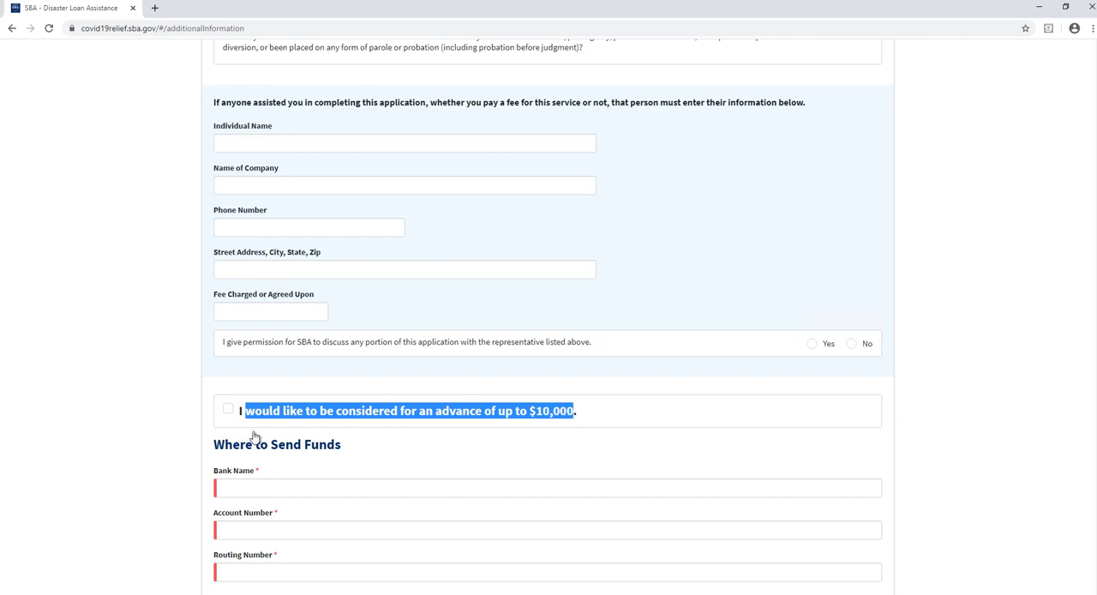
{"action": "left_click", "coordinate": [224, 419]}
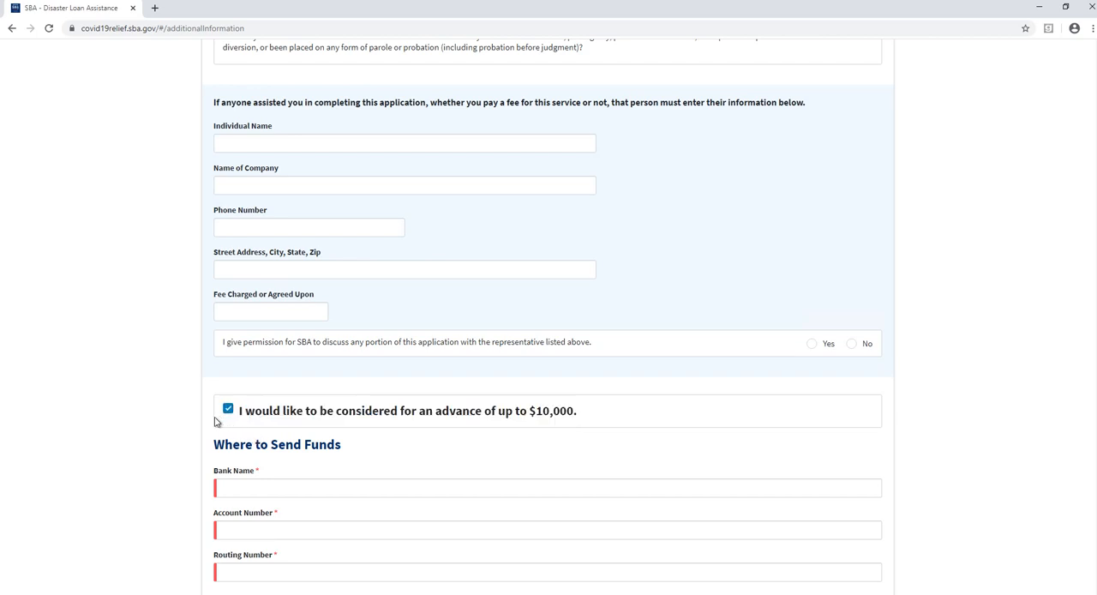
- Examine the bank name, account number and routing number fields under Where to Send Funds
{"action": "scroll", "coordinate": [219, 419], "scroll_direction": "down", "scroll_amount": 2}
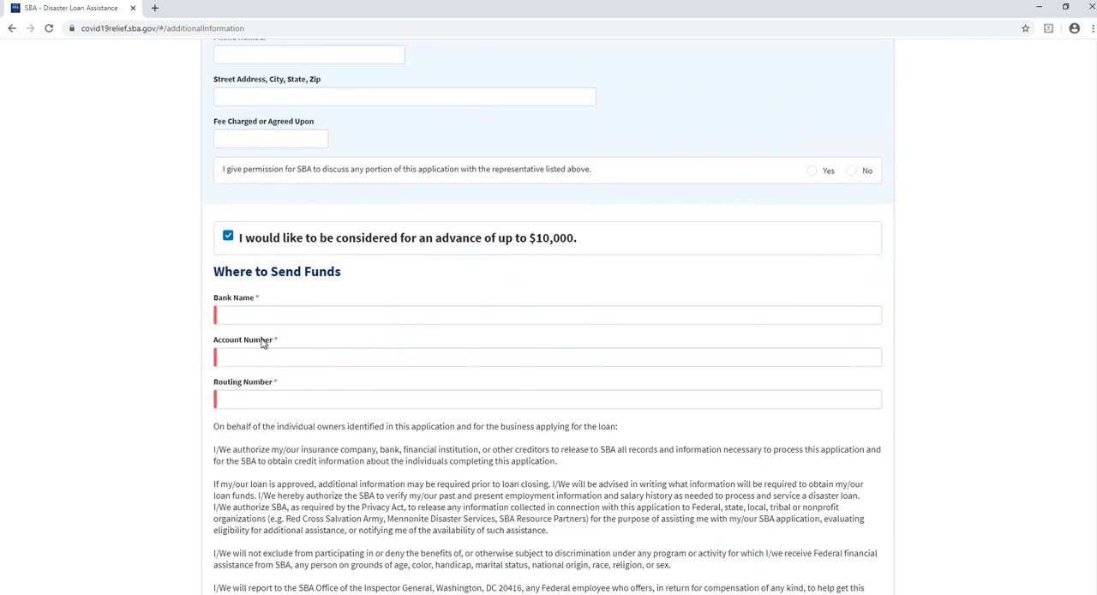
{"action": "left_click", "coordinate": [280, 317]}
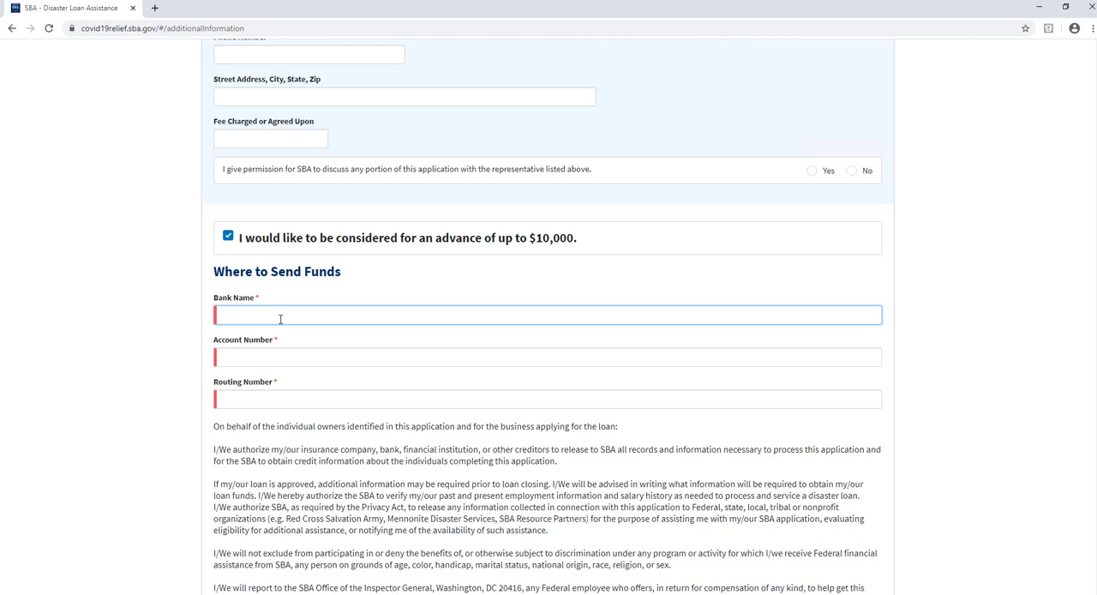
{"action": "left_click", "coordinate": [276, 356]}
{"action": "left_click", "coordinate": [276, 401]}
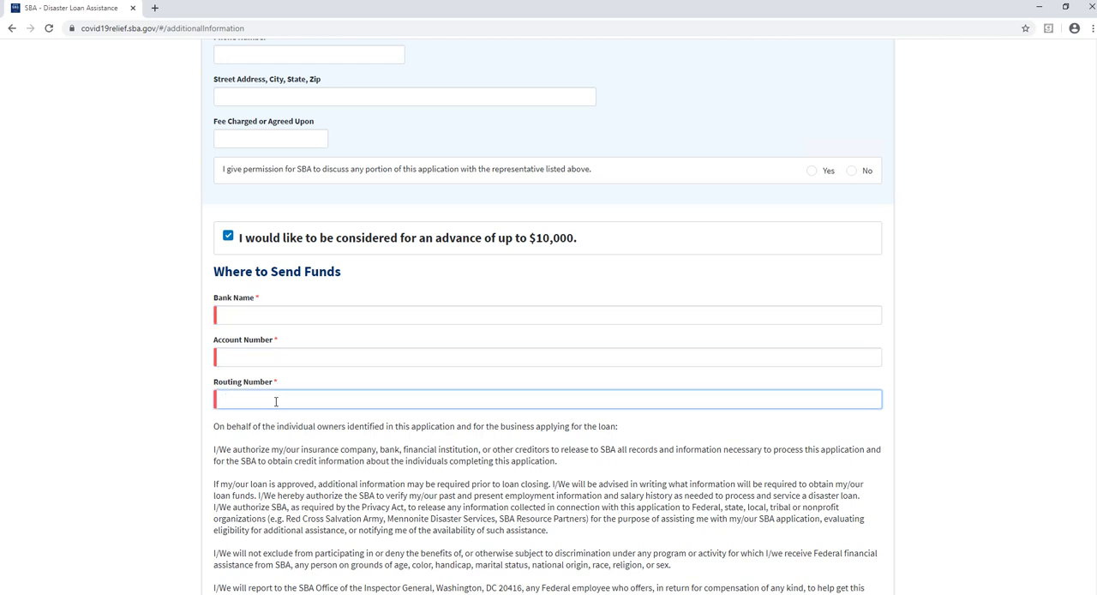
- Certify under penalty of perjury that the information in the application is true and correct
{"action": "scroll", "coordinate": [276, 401], "scroll_direction": "down", "scroll_amount": 3}
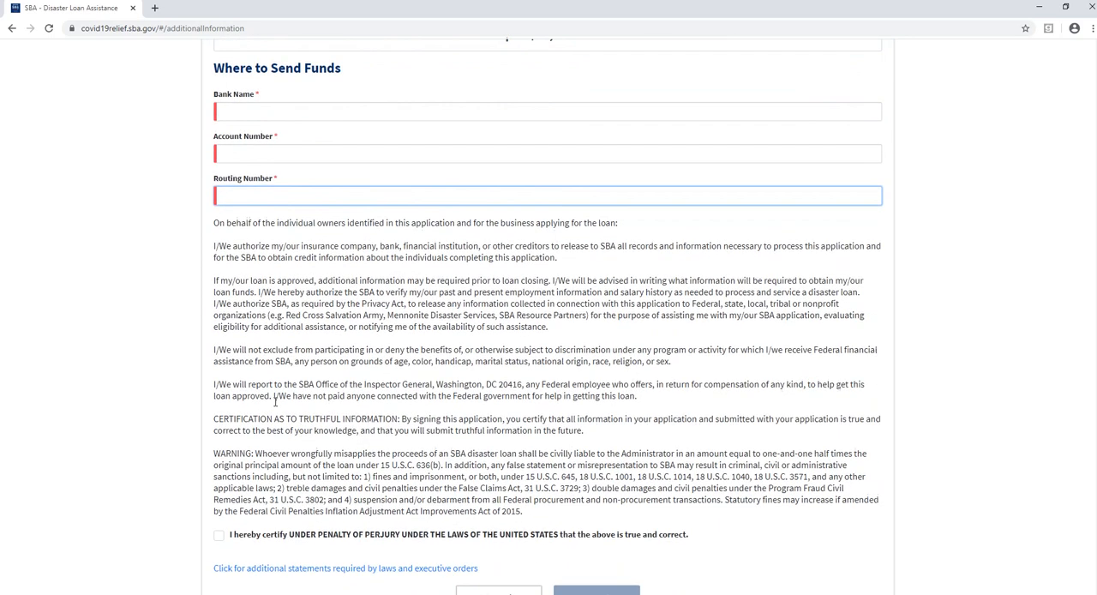
{"action": "left_click", "coordinate": [219, 529]}
{"action": "scroll", "coordinate": [556, 520], "scroll_direction": "down", "scroll_amount": 2}
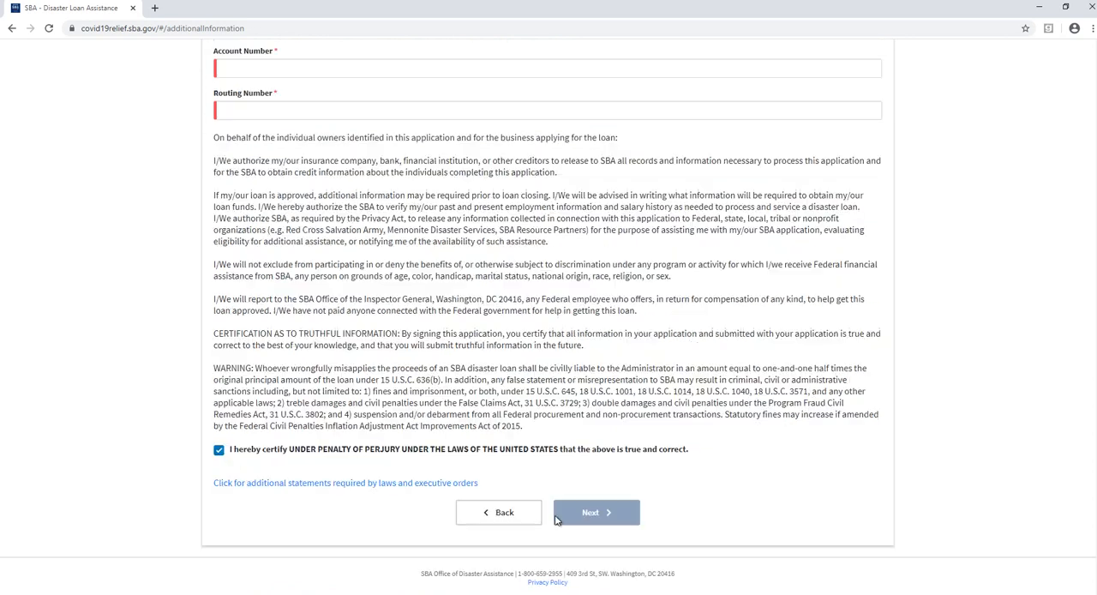